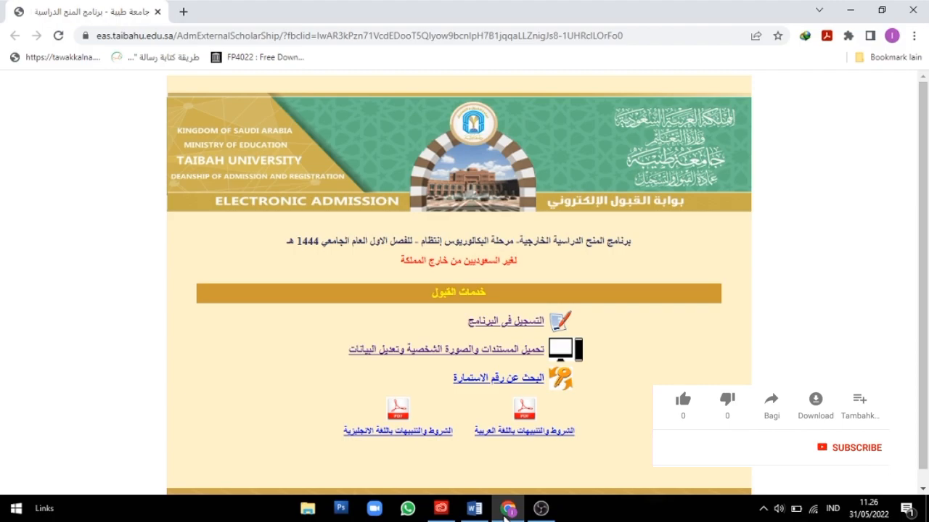
Step: Open the program registration page (التسجيل في البرنامج) from the admission services list
mouse_move(506, 512)
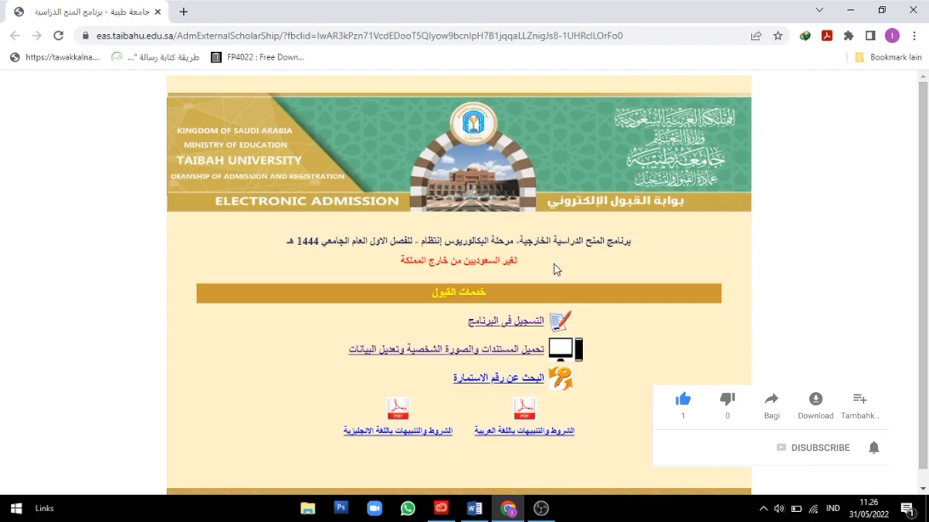
drag(927, 170, 928, 185)
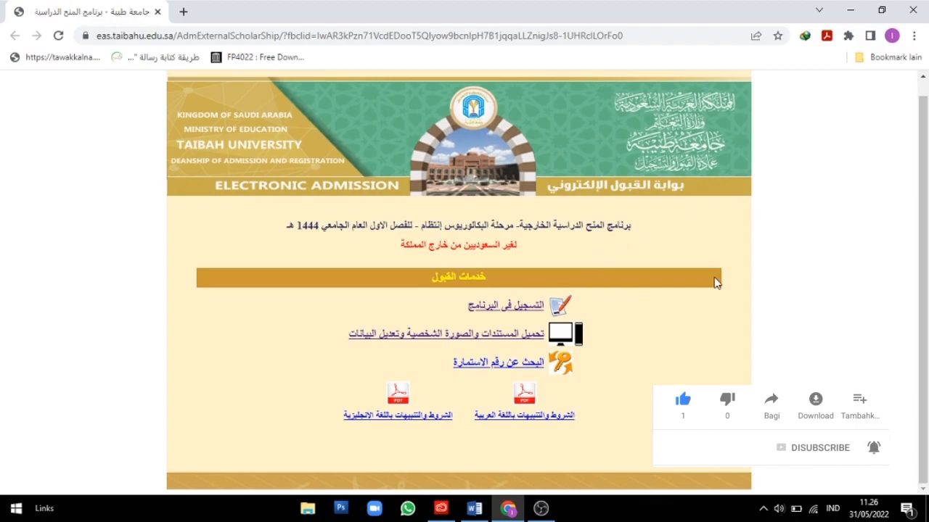
drag(927, 275, 926, 260)
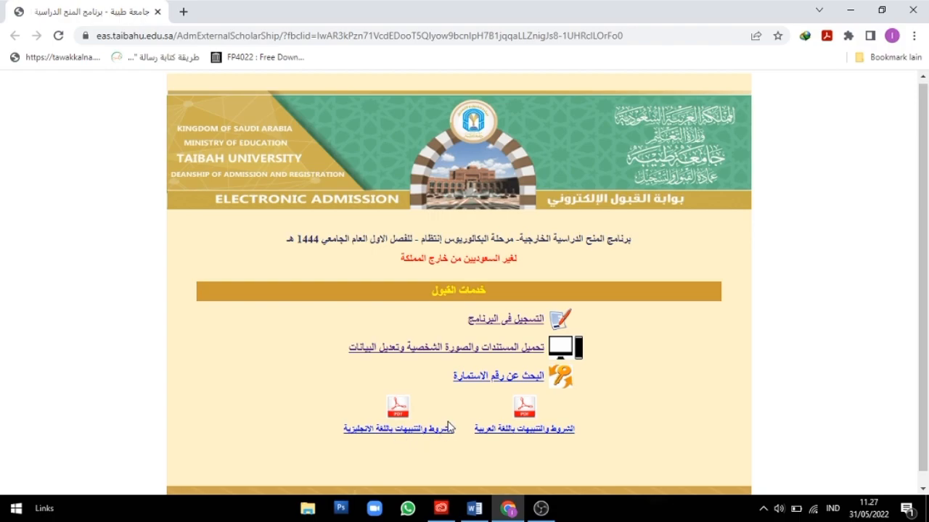
click(522, 323)
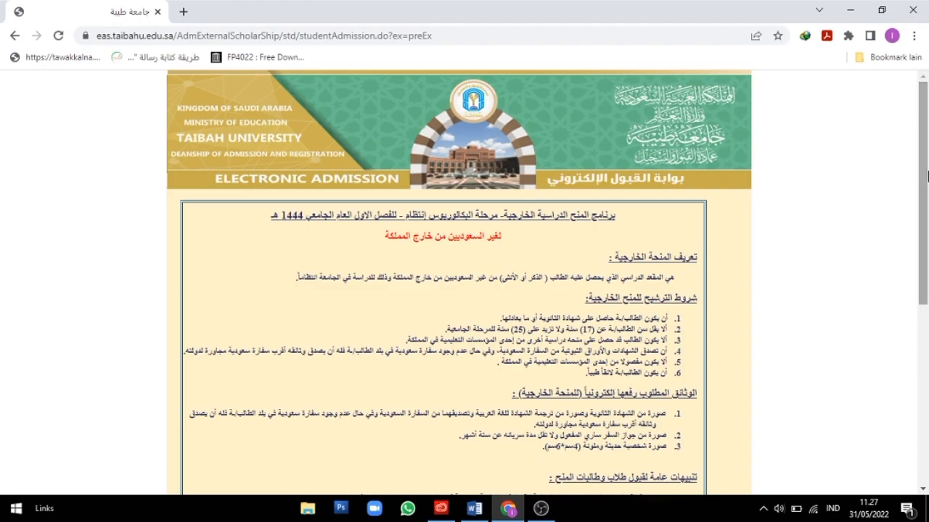
Step: Accept the declarations below the scholarship terms on wanting to apply, meeting the nomination conditions and mastering Arabic
scroll(878, 218, down, 1)
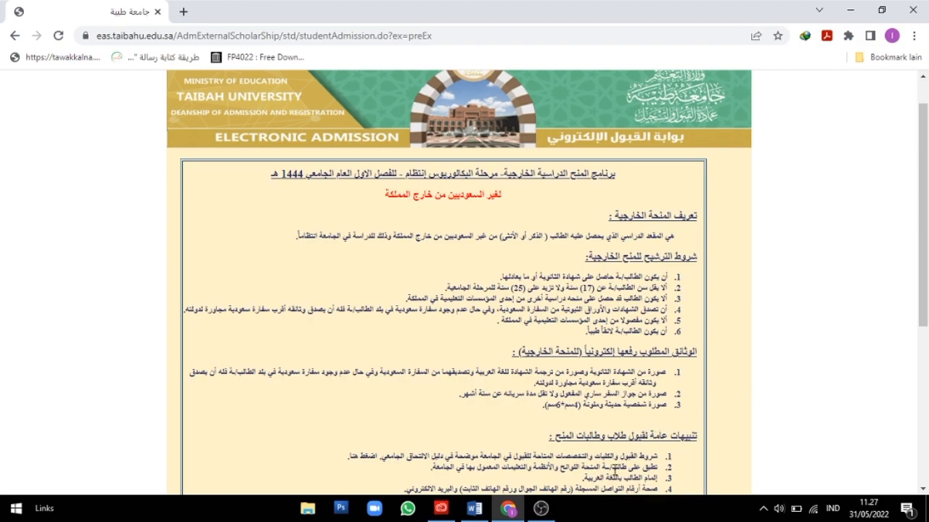
drag(925, 224, 927, 384)
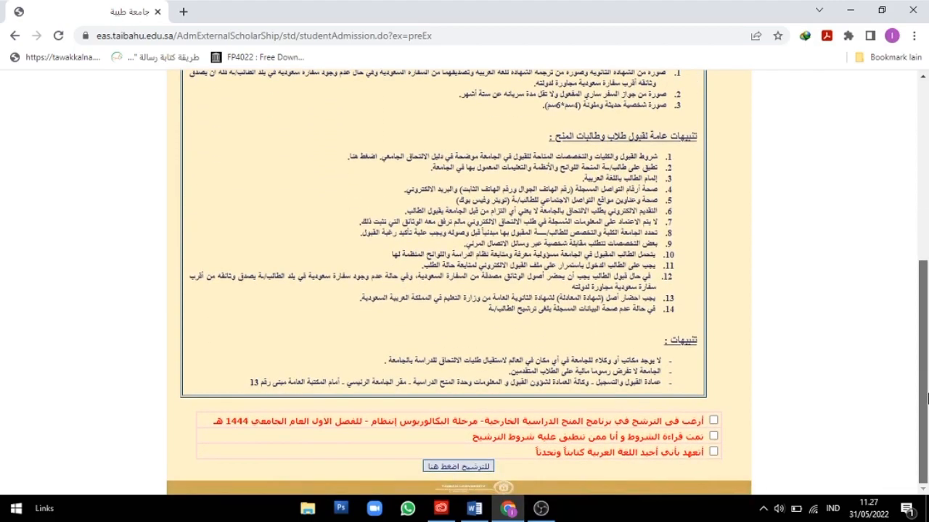
click(714, 423)
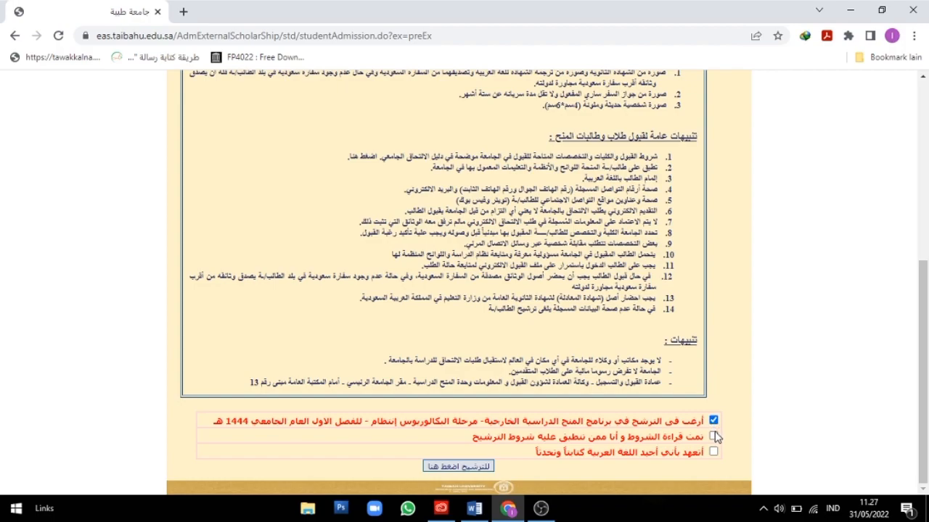
click(714, 452)
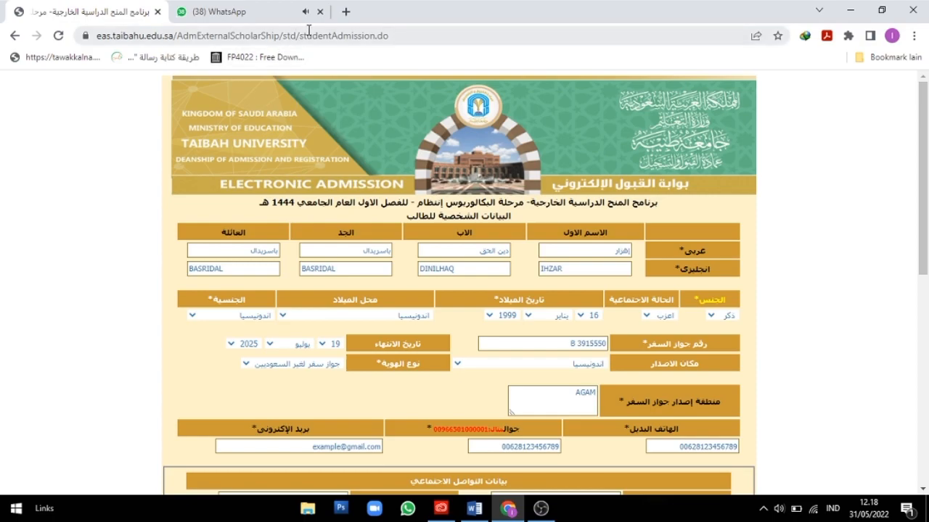
Step: Close the WhatsApp tab and choose ذكر as the applicant's gender in the personal data form
click(319, 11)
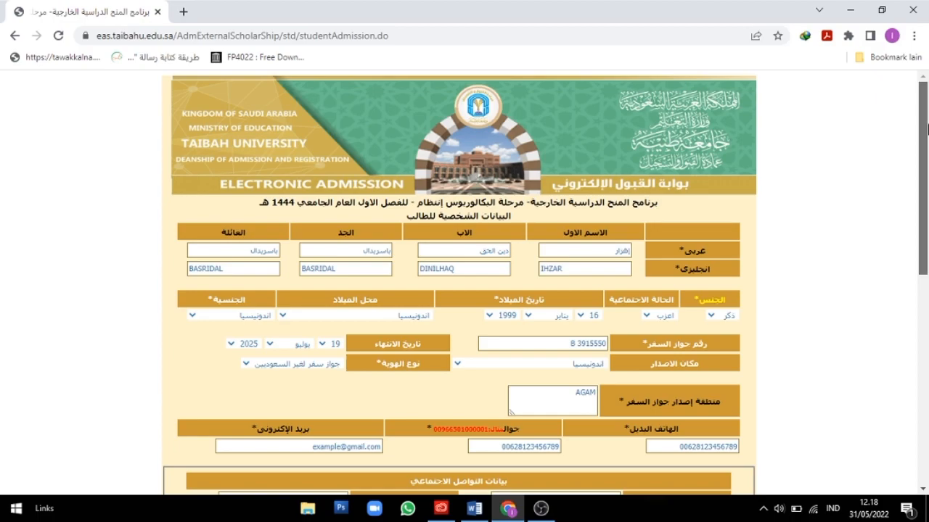
drag(927, 129, 928, 144)
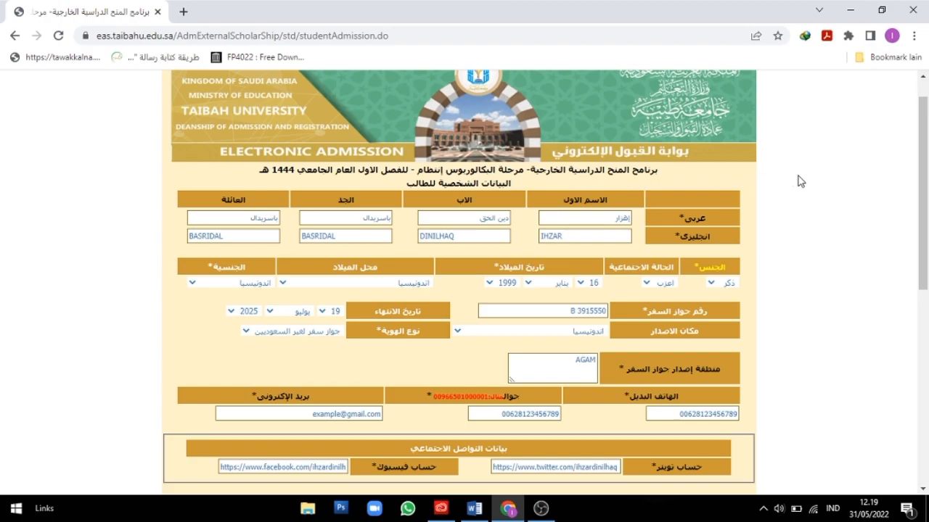
drag(923, 141, 924, 166)
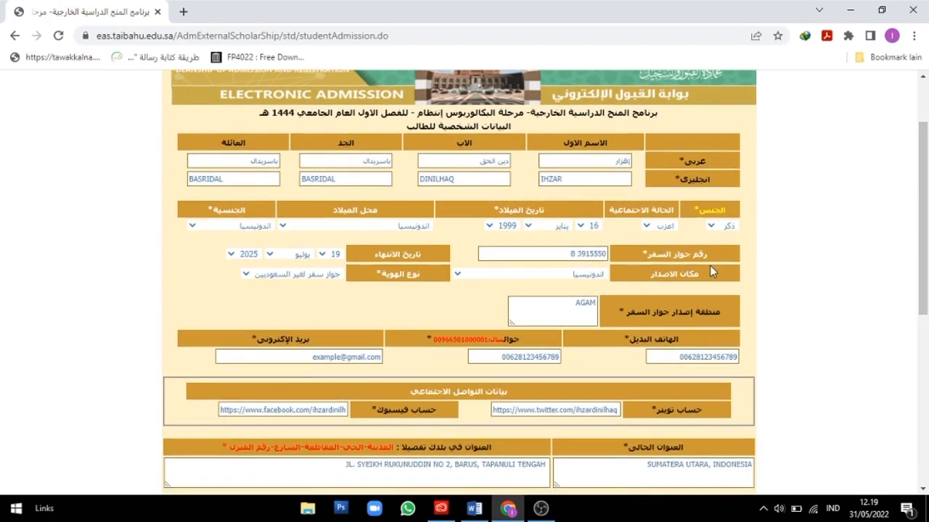
click(712, 227)
click(725, 237)
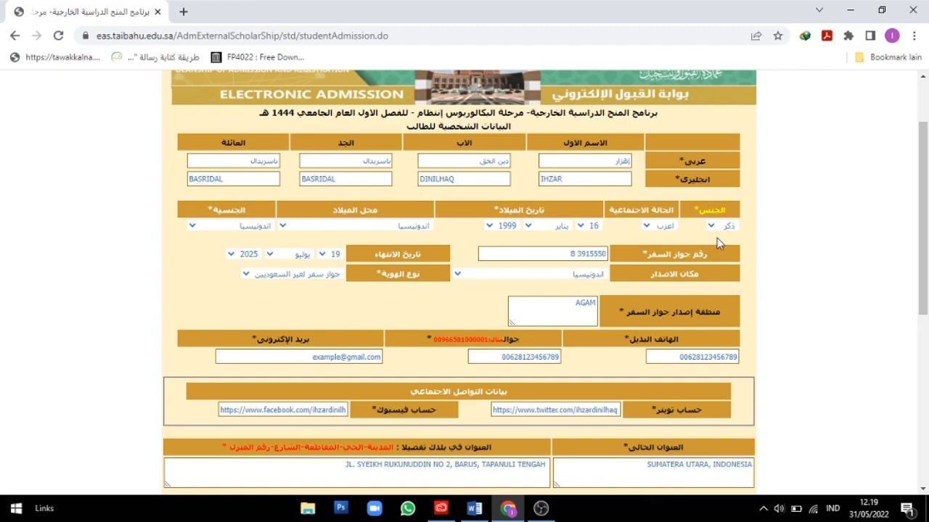
Step: Choose اعزب as the applicant's marital status (الحالة الاجتماعية)
click(668, 233)
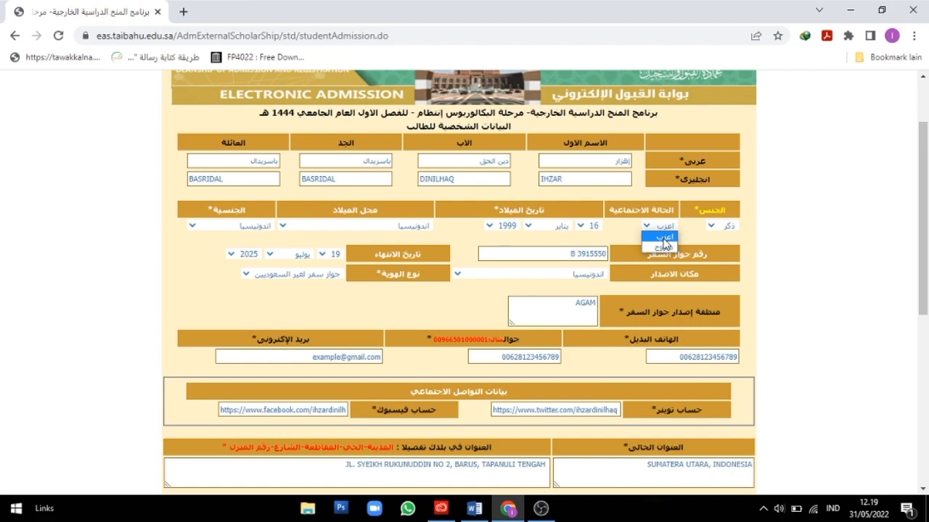
click(664, 240)
click(657, 229)
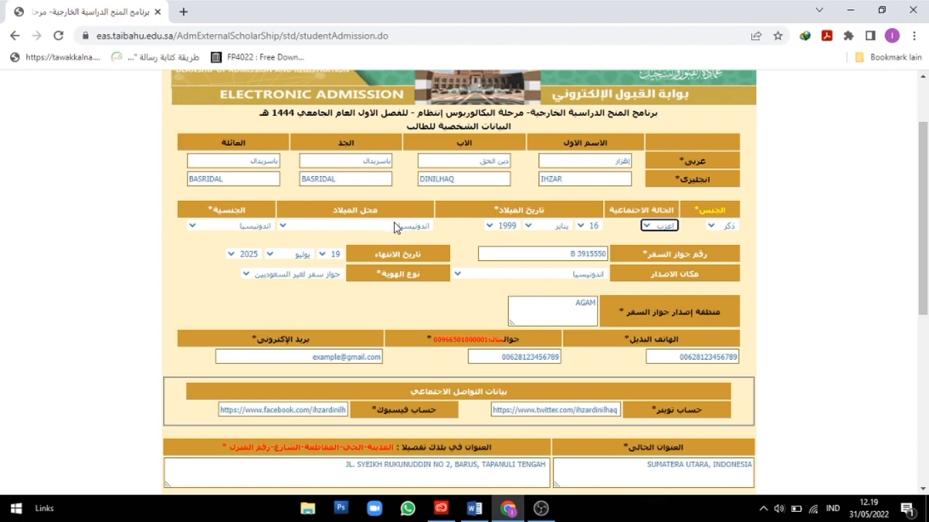
Step: Set the place of birth to اندونيسيا and the identity type to جواز سفر لغير السعوديين
click(375, 228)
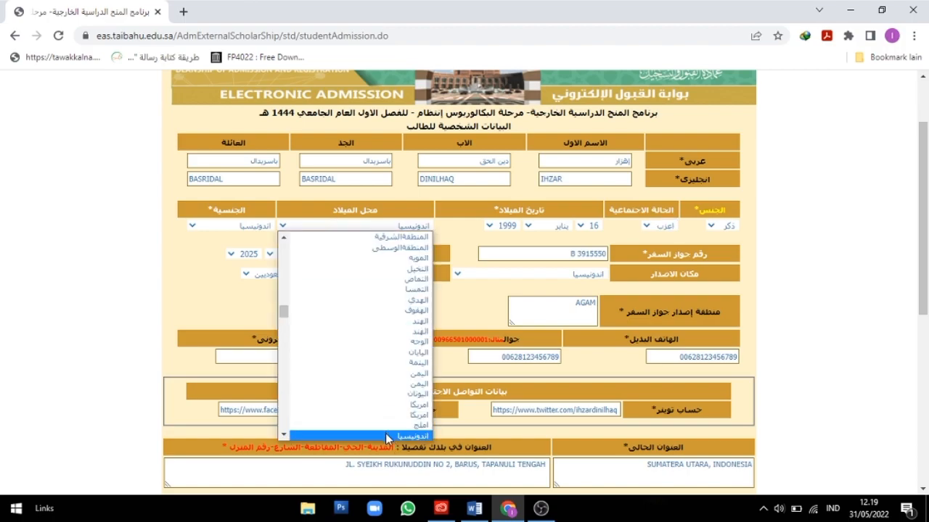
key(Down)
key(Down)
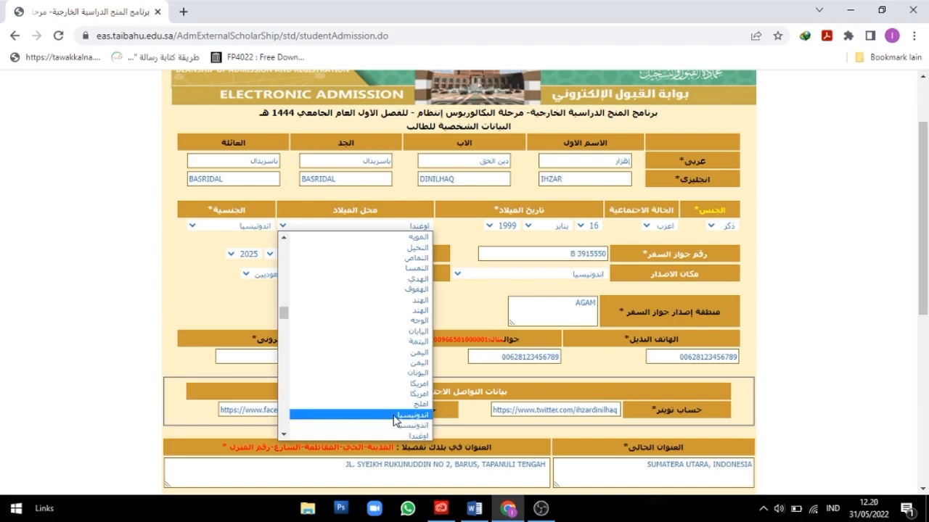
click(394, 416)
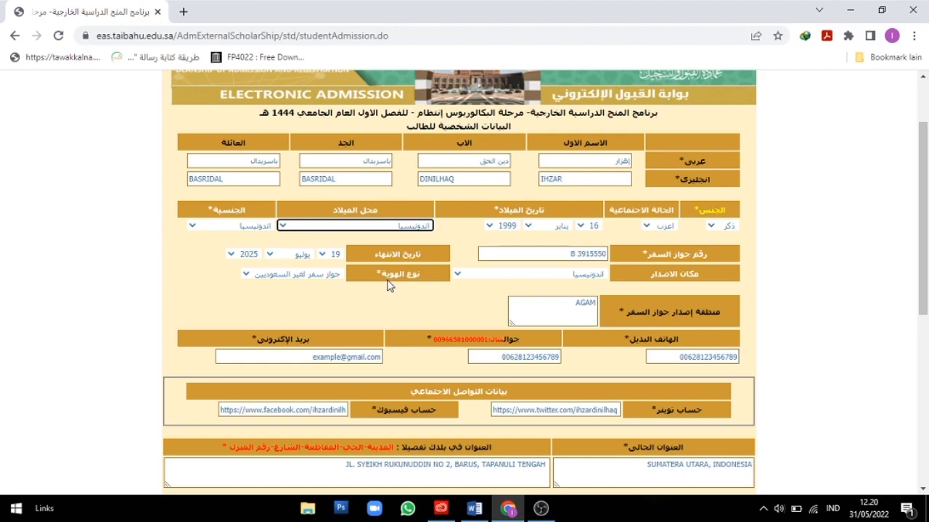
click(328, 277)
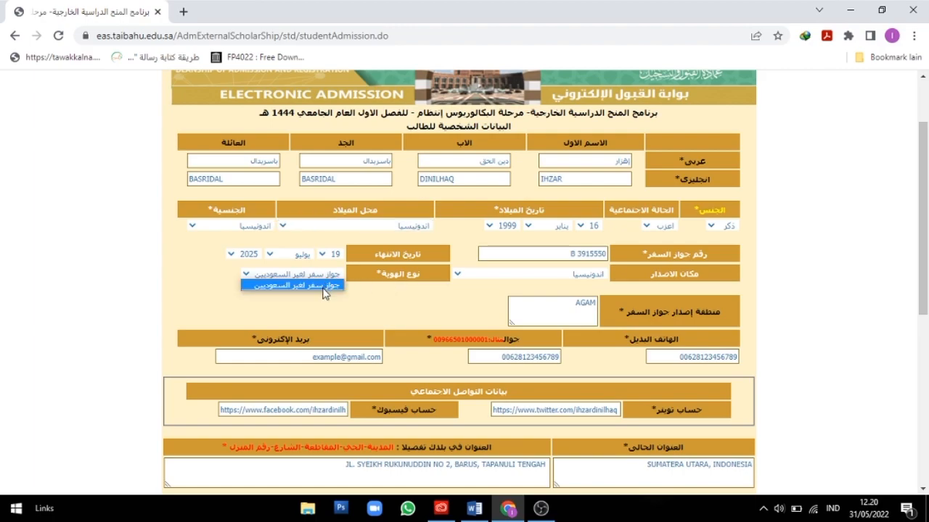
click(324, 290)
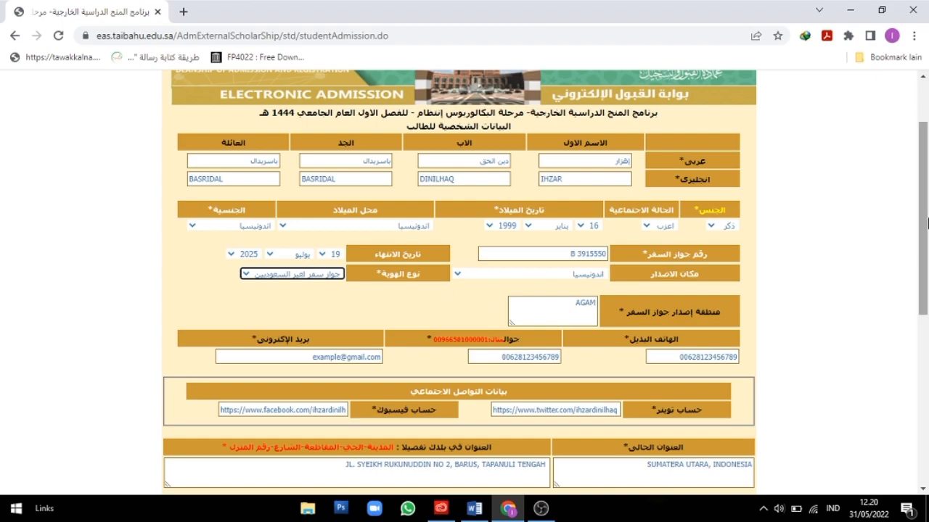
Step: Review the form's contact details, social media accounts, current and home-country addresses, and employment section
scroll(637, 259, down, 1)
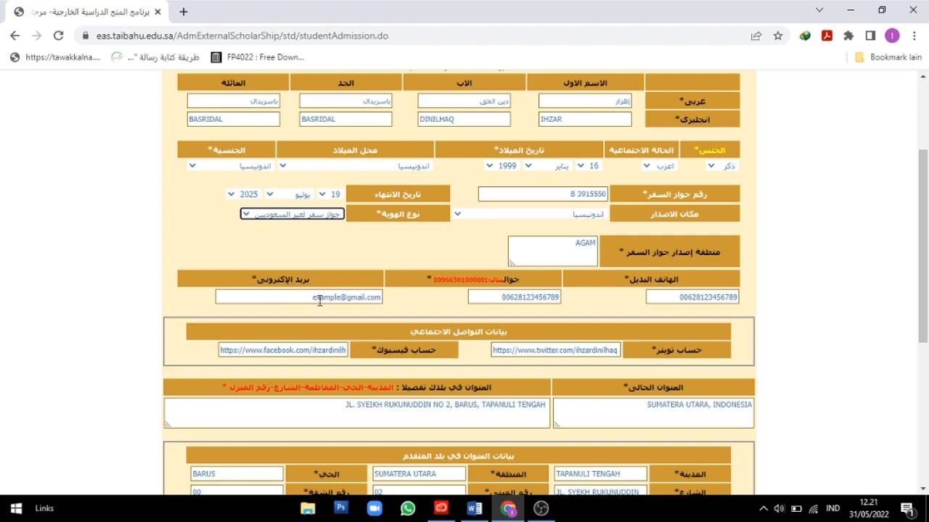
drag(927, 207, 927, 273)
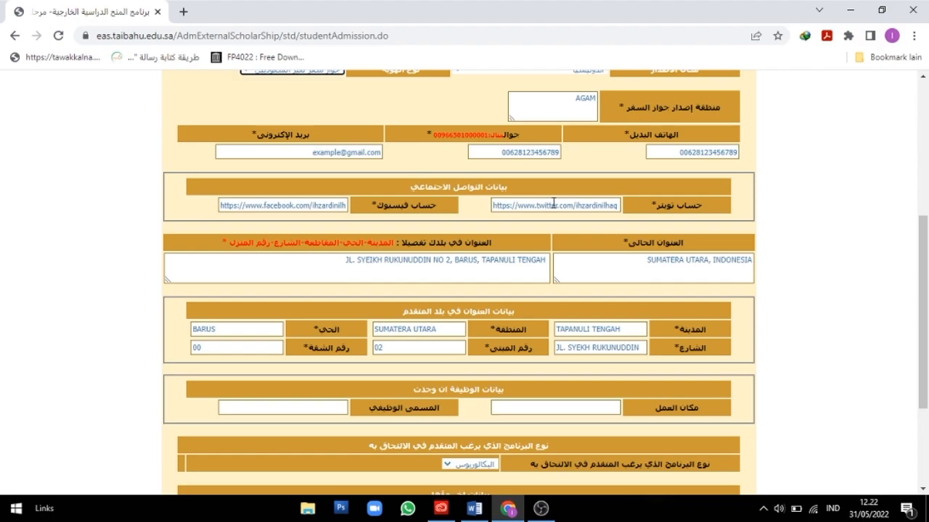
click(657, 207)
scroll(896, 255, down, 1)
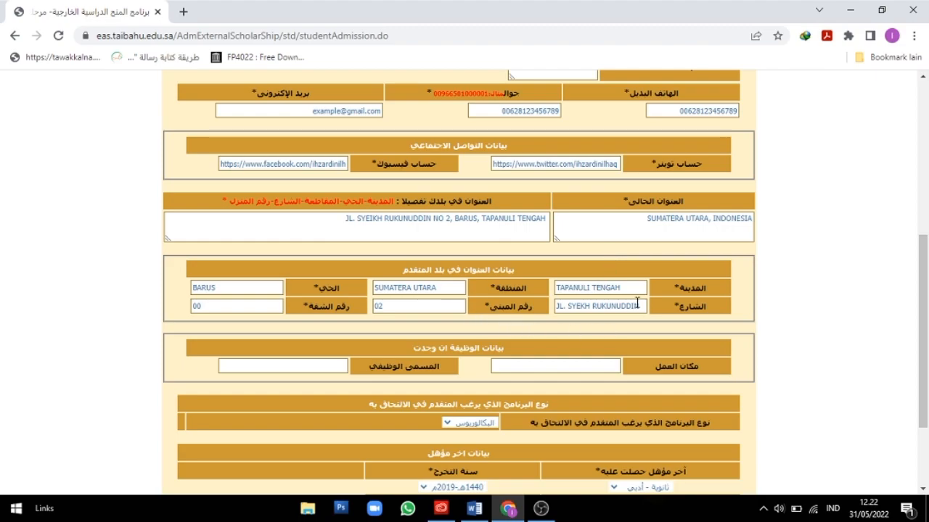
drag(923, 299, 923, 312)
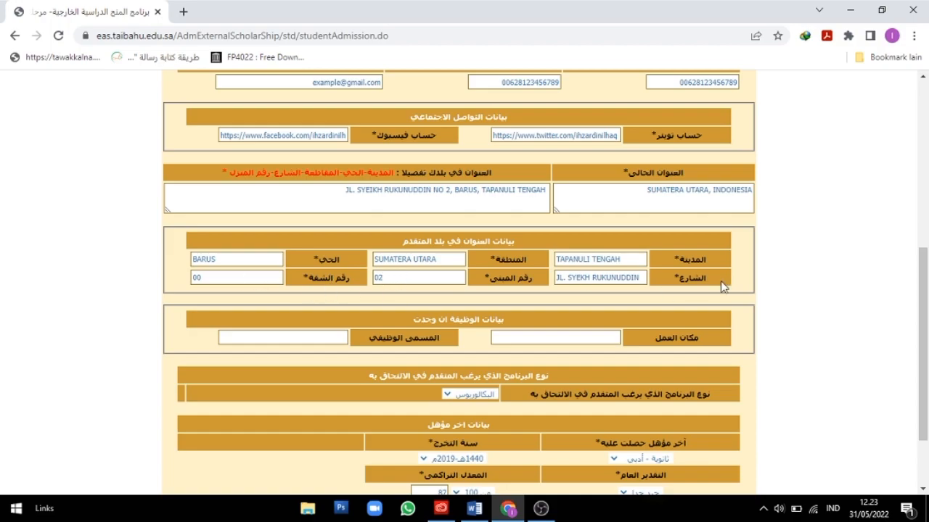
drag(926, 274, 926, 106)
drag(927, 251, 927, 400)
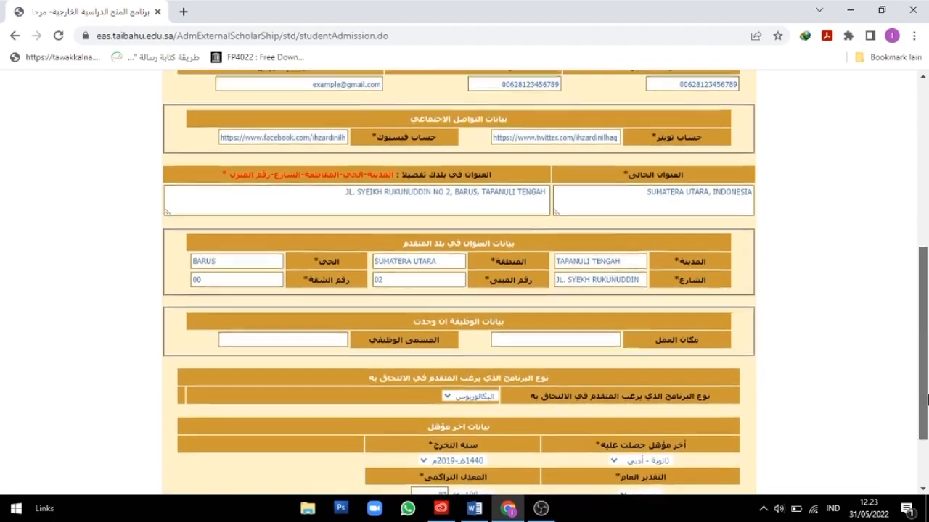
drag(926, 325, 927, 343)
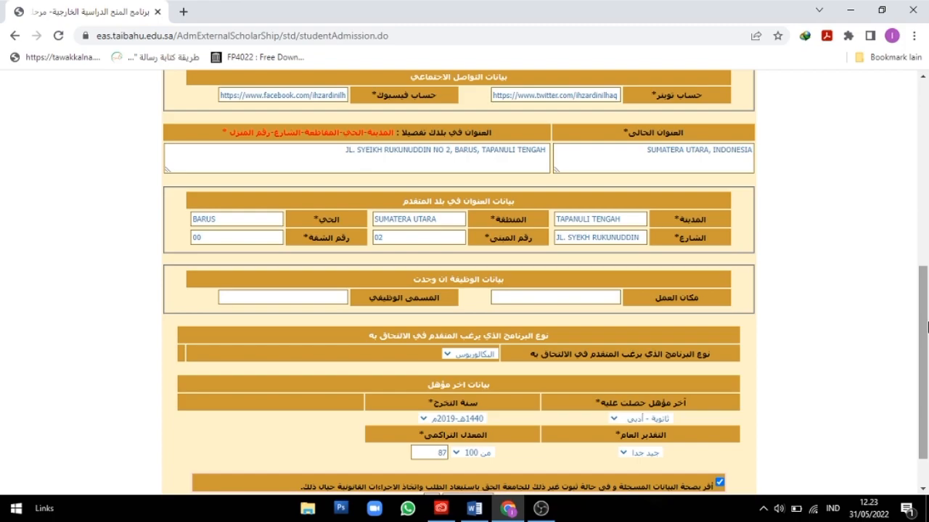
drag(926, 328, 925, 331)
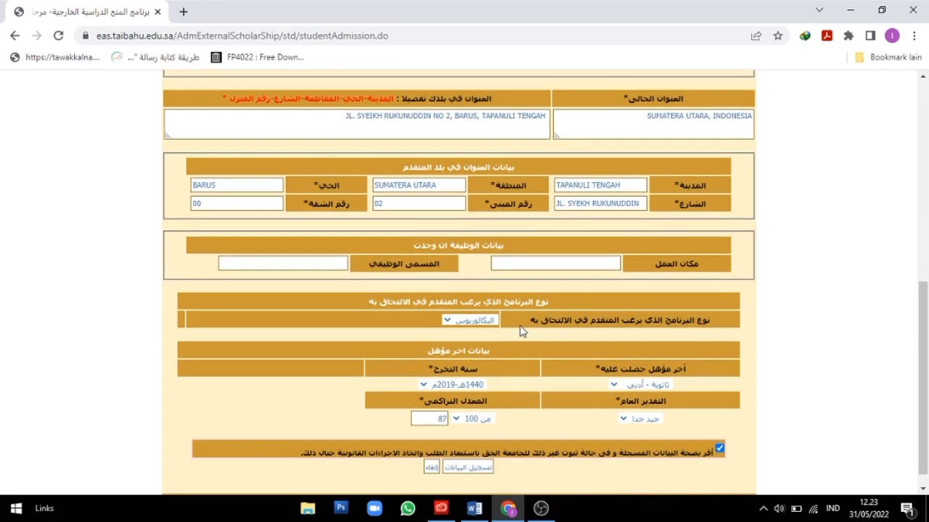
Step: Choose البكالوريوس as the type of program the applicant wants to join
click(479, 321)
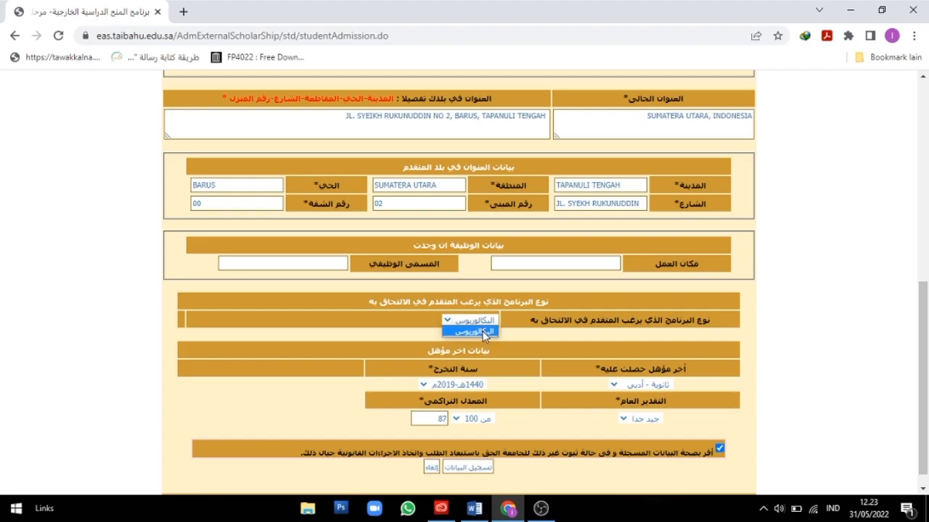
click(483, 331)
click(912, 344)
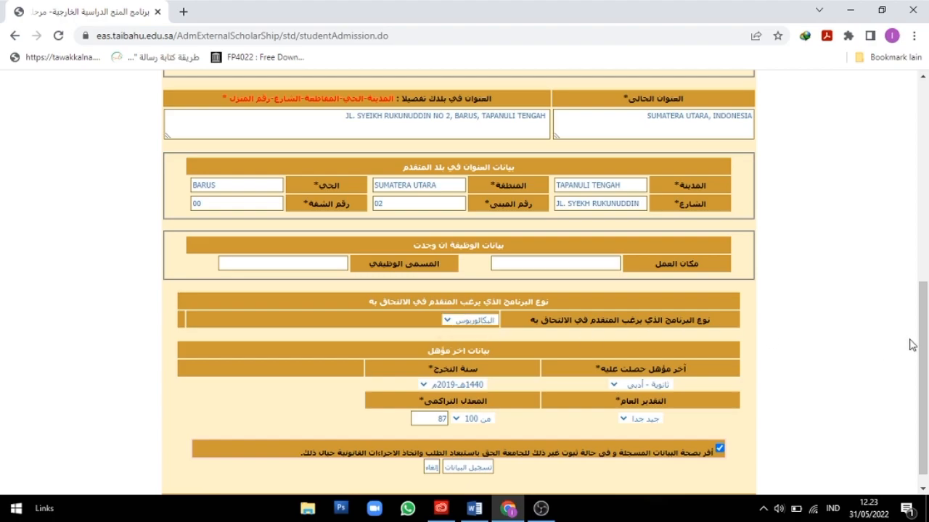
Step: Fill in the last qualification section with ثانوية - أدبي, graduation year 1440هـ-2019م and overall grade جيد جدا
drag(925, 355, 925, 385)
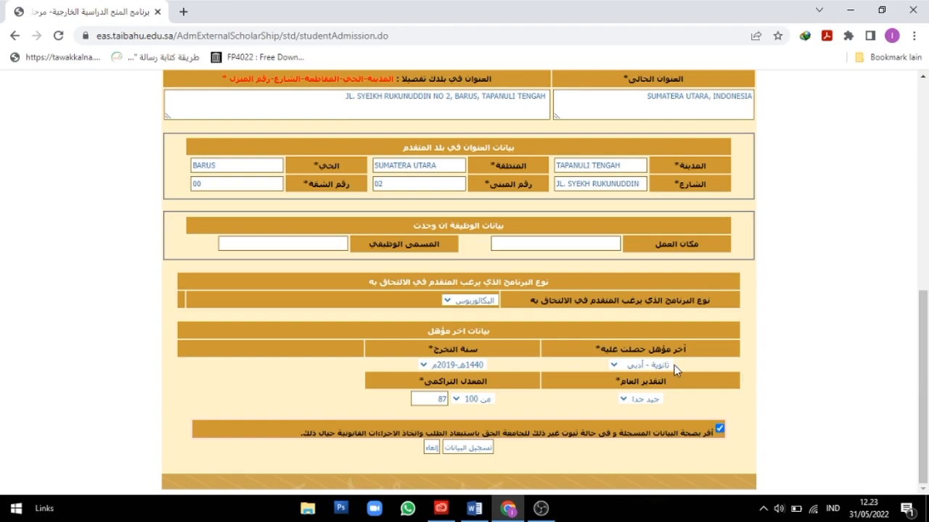
click(655, 366)
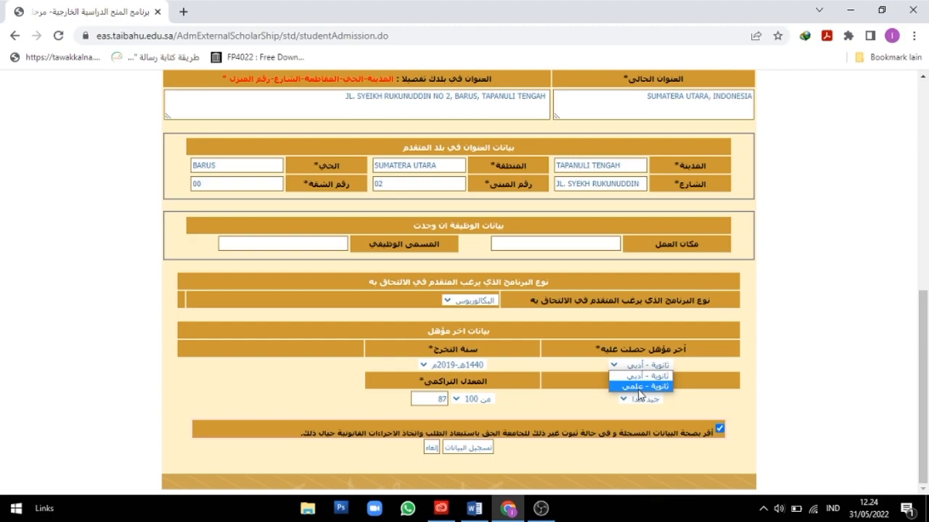
click(635, 376)
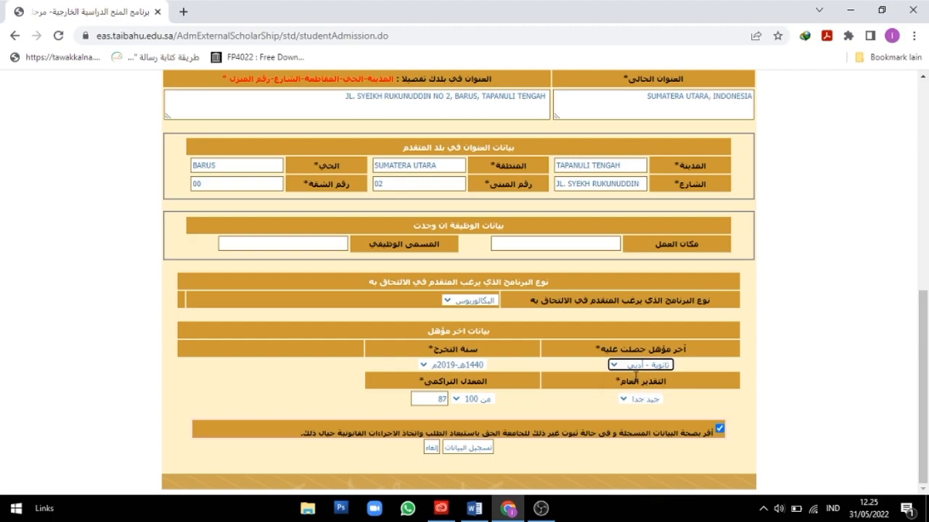
click(446, 366)
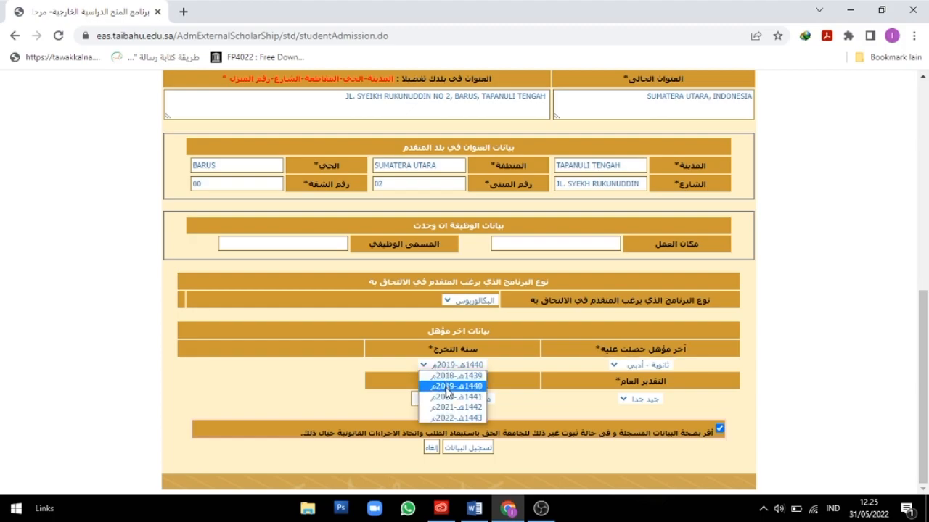
click(455, 386)
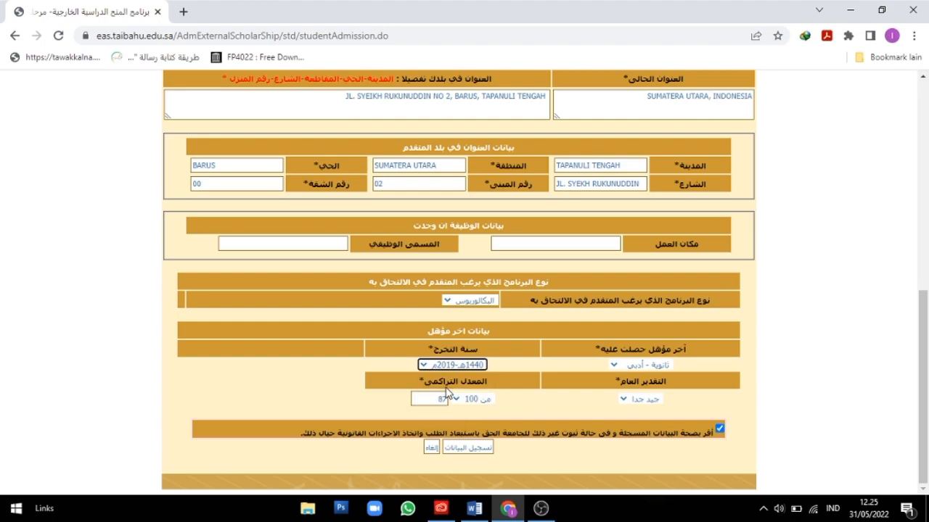
click(646, 403)
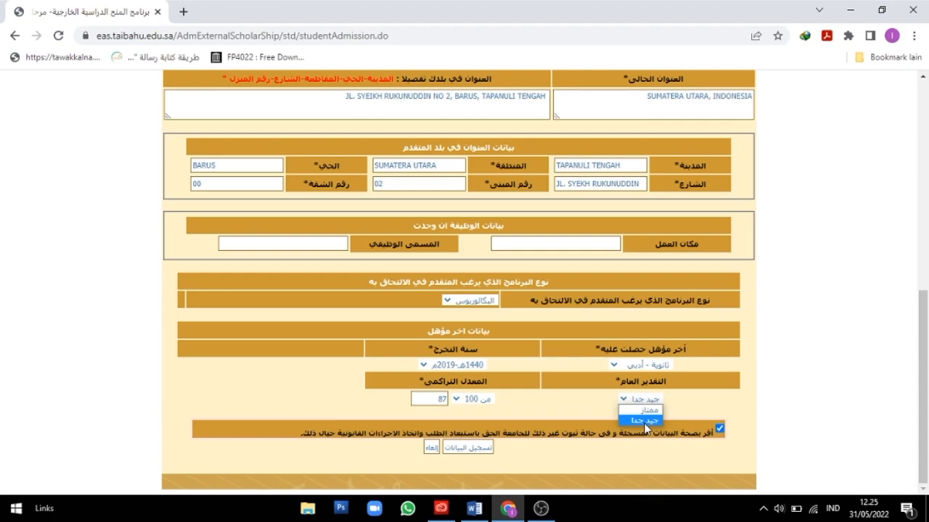
click(645, 421)
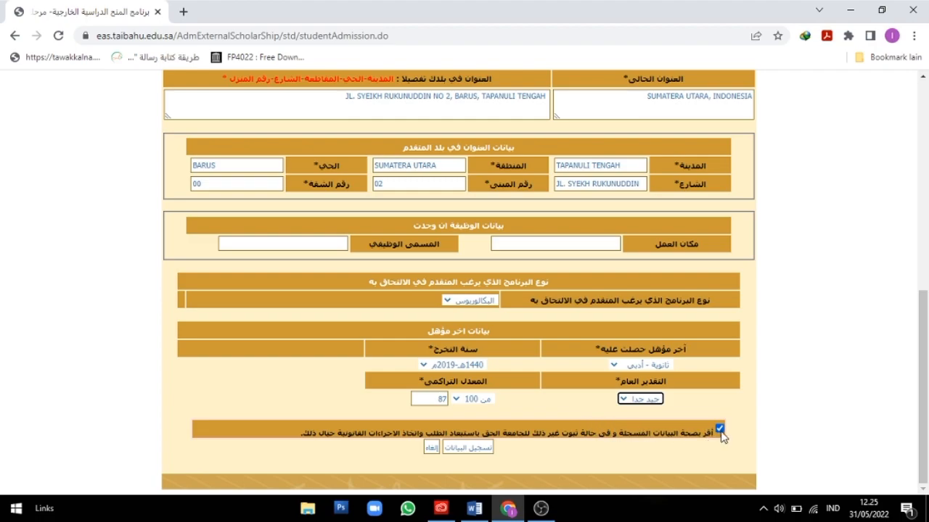
Step: Review the completed application form from the personal data to the declaration and submit it with تسجيل البيانات
drag(926, 412, 926, 168)
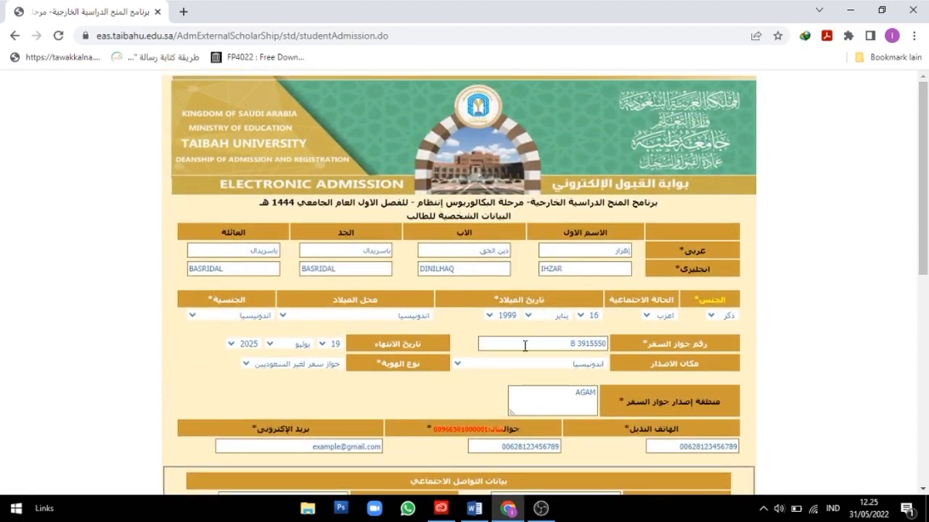
mouse_move(927, 225)
mouse_down()
mouse_move(925, 234)
mouse_move(923, 210)
mouse_move(926, 239)
mouse_up()
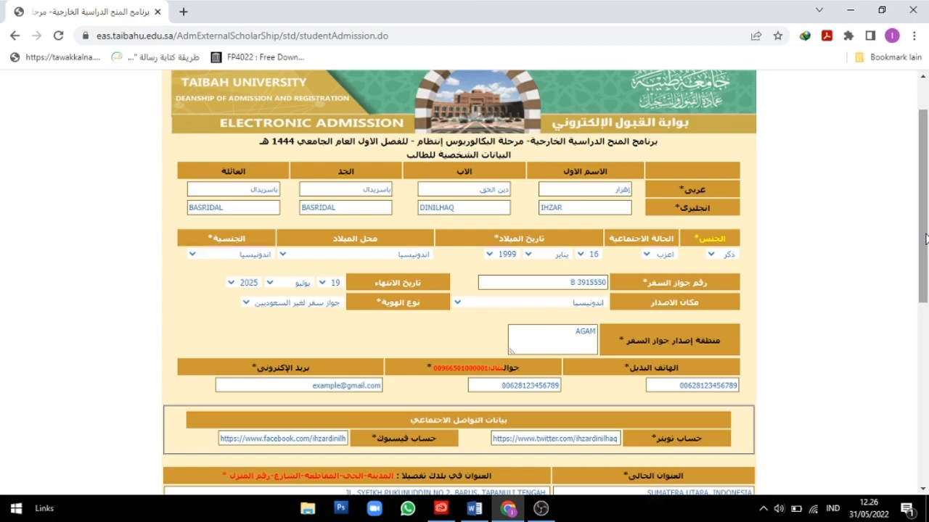
drag(925, 239, 925, 199)
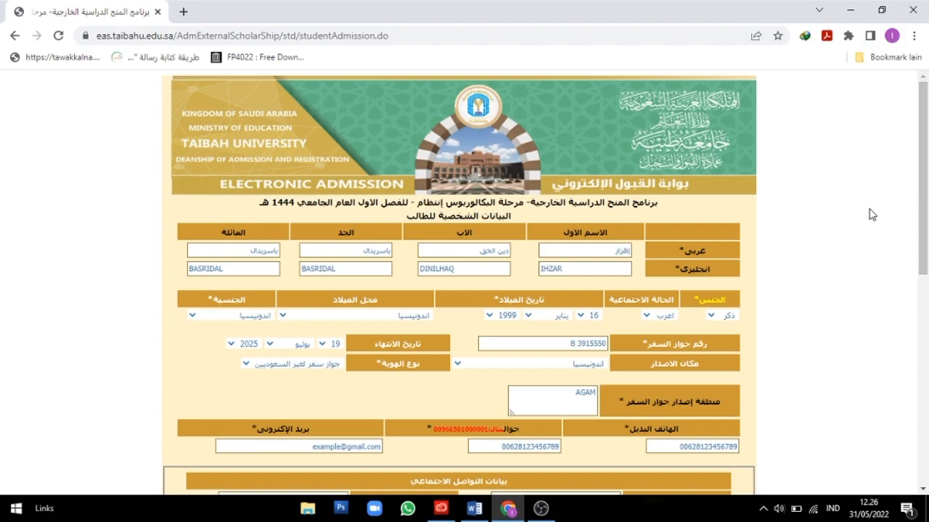
drag(926, 165, 927, 377)
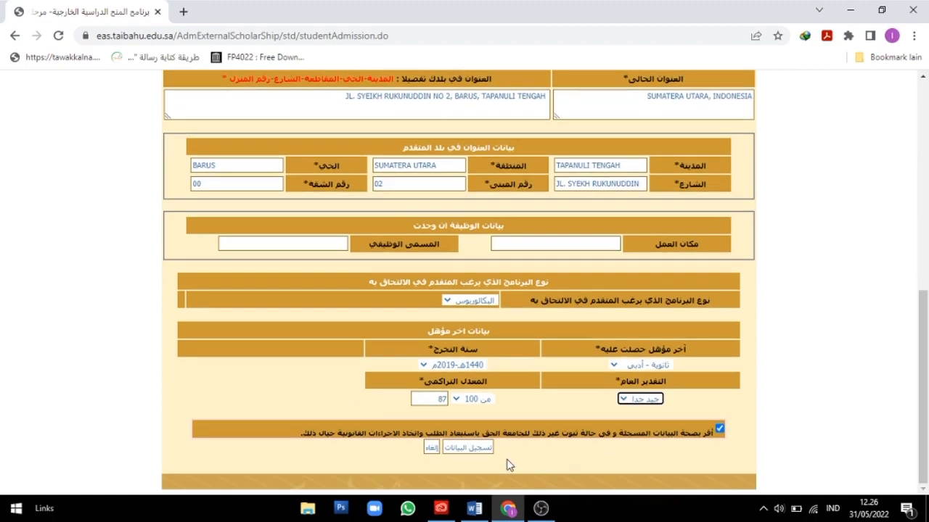
click(452, 448)
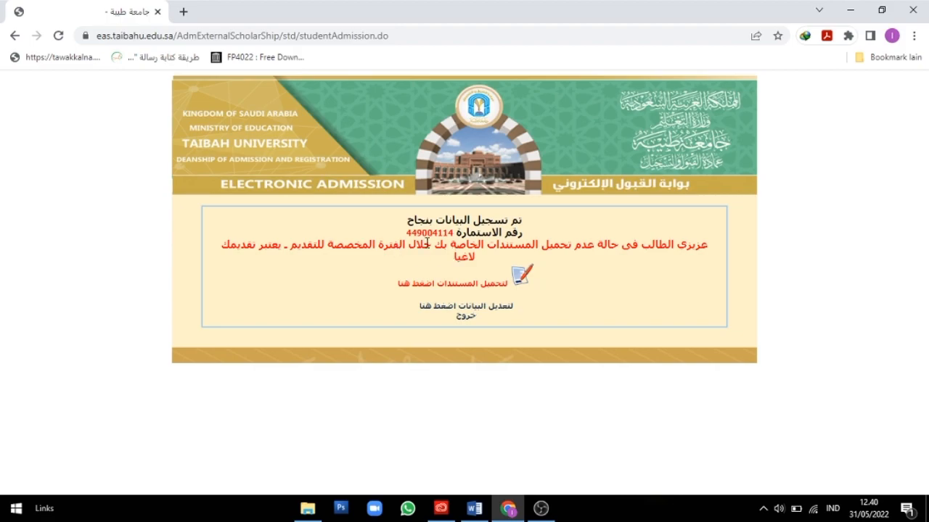
Step: Sign in to the applicant area with the application number and passport number, and open تحميل المستندات
click(443, 290)
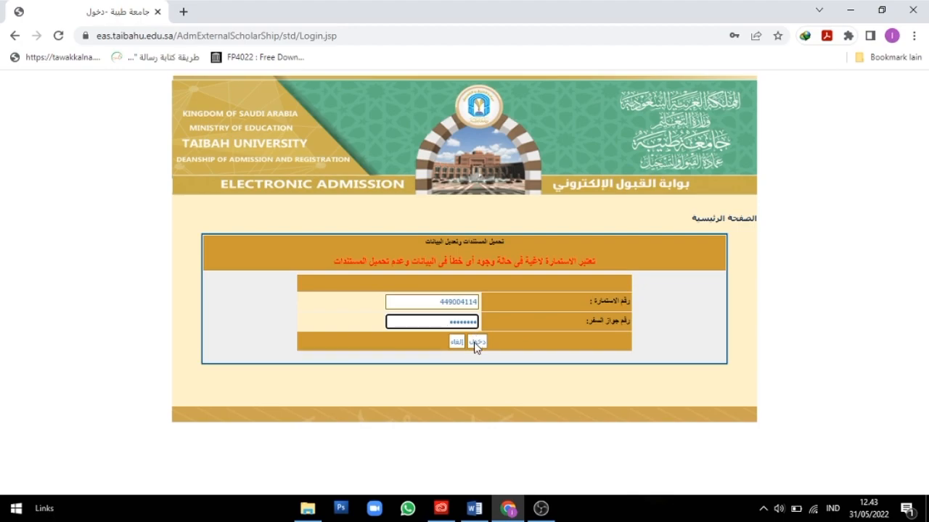
click(475, 342)
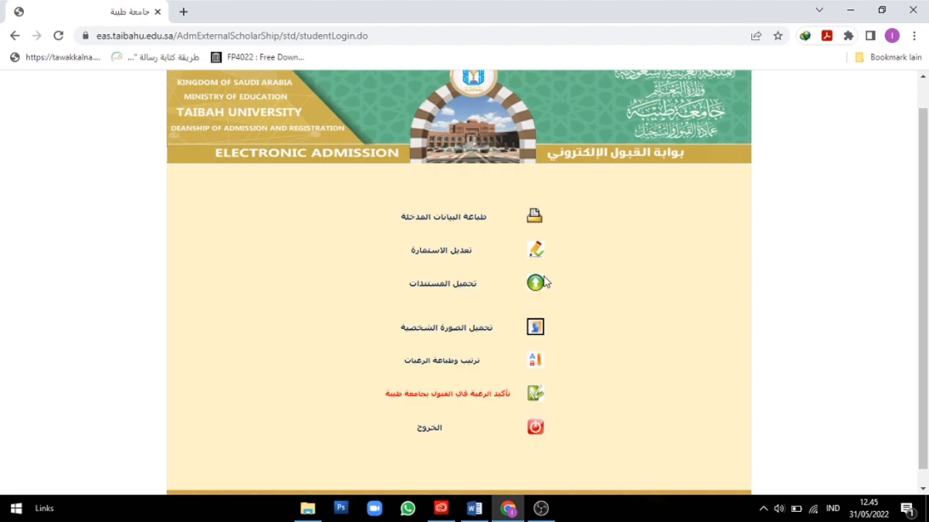
click(434, 290)
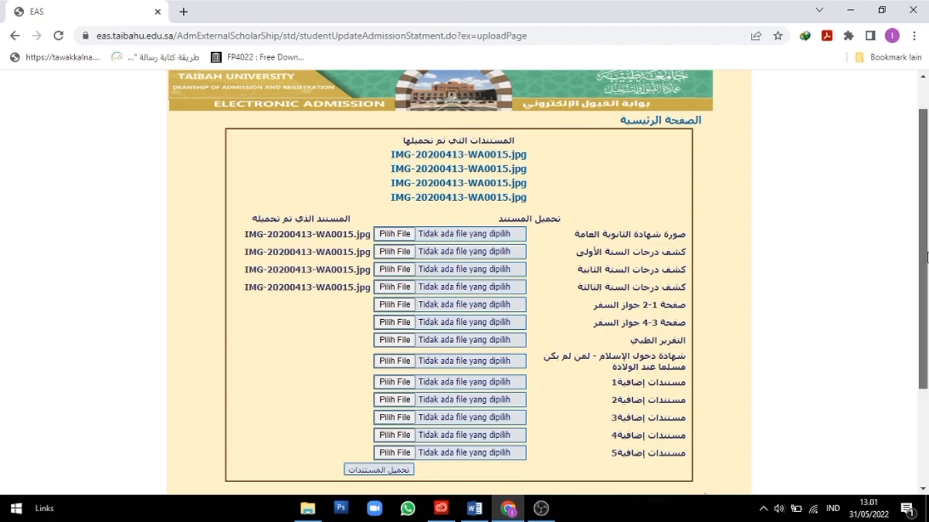
Step: Examine the list of documents required for upload and the notes on image clarity, size and format
drag(924, 251, 925, 223)
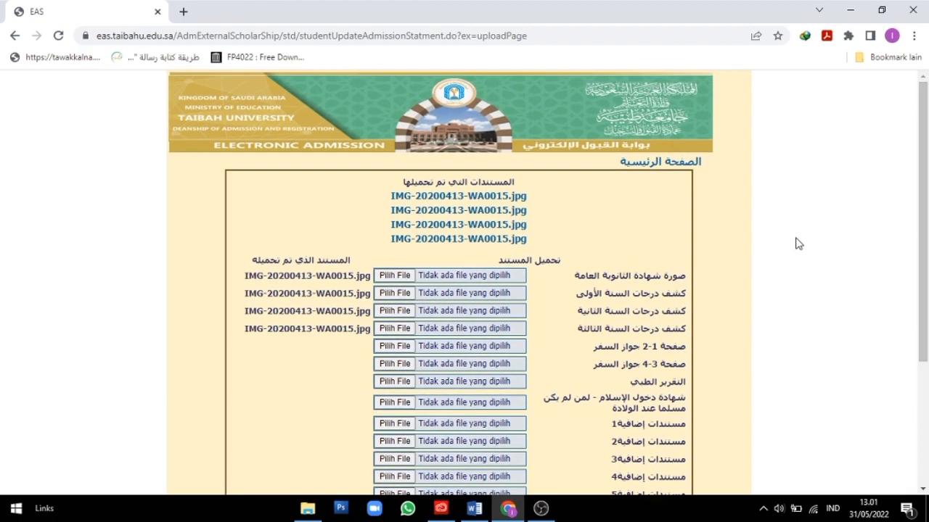
drag(926, 200, 927, 303)
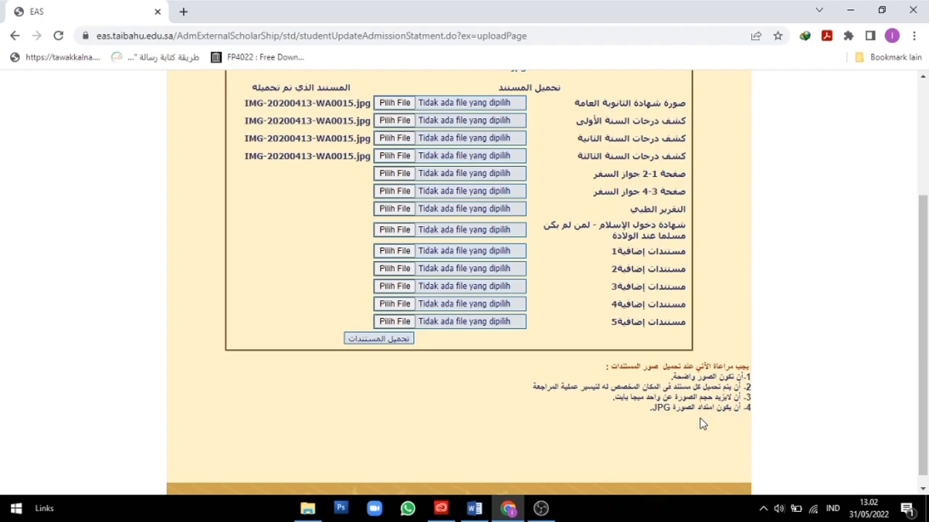
drag(921, 388, 921, 296)
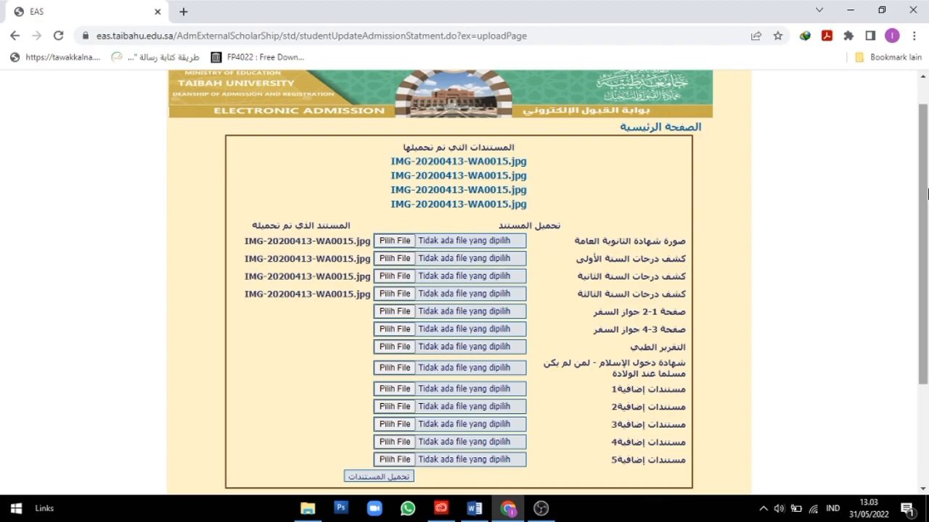
scroll(927, 196, down, 1)
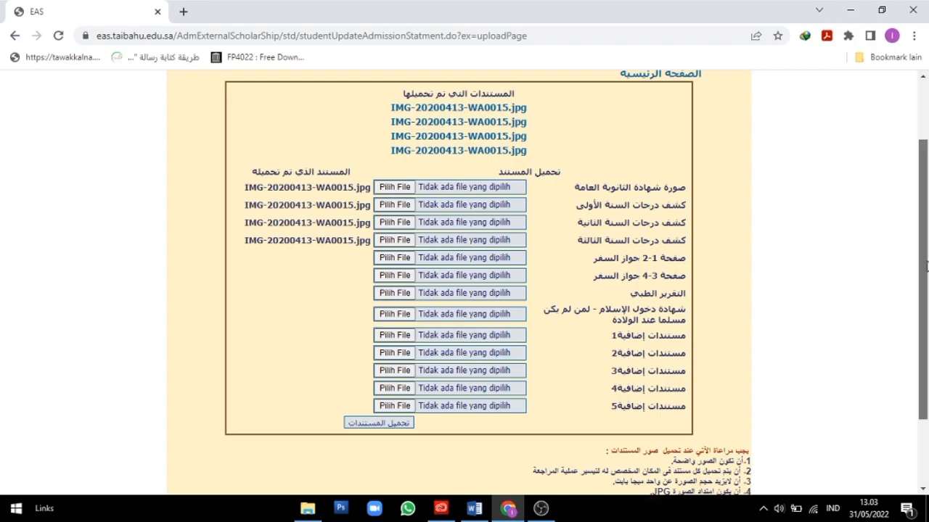
drag(925, 266, 918, 234)
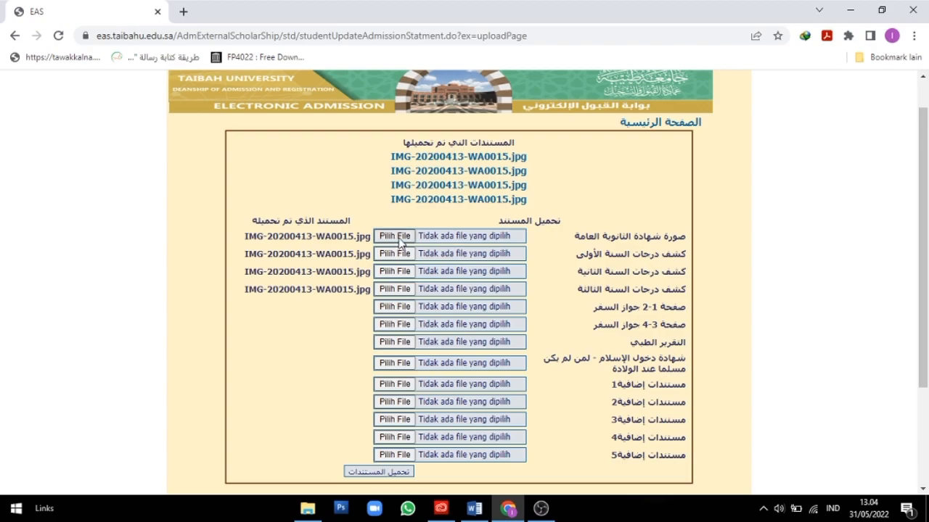
drag(923, 240, 922, 285)
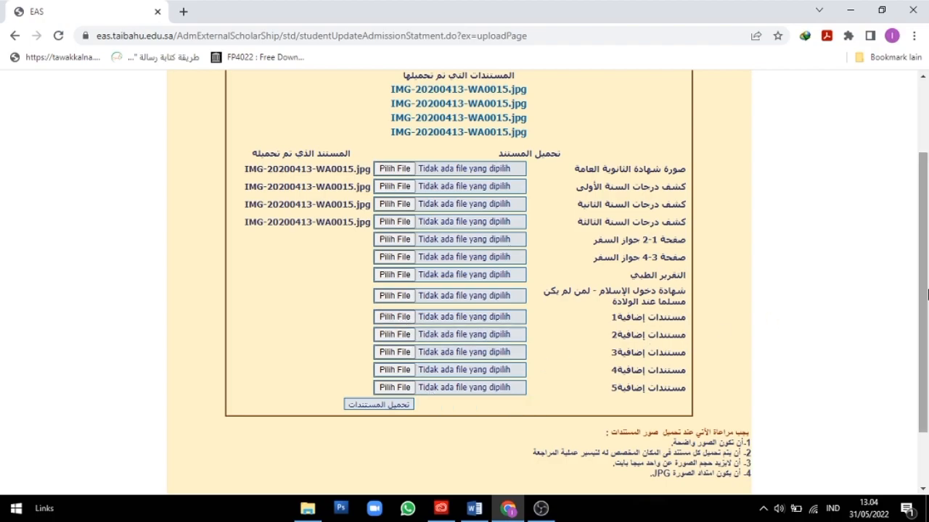
scroll(925, 243, up, 1)
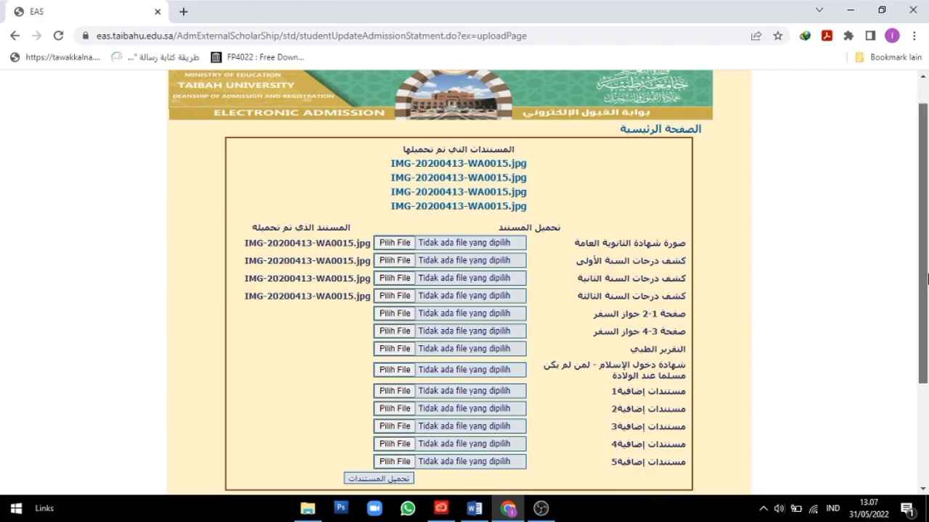
scroll(809, 319, down, 1)
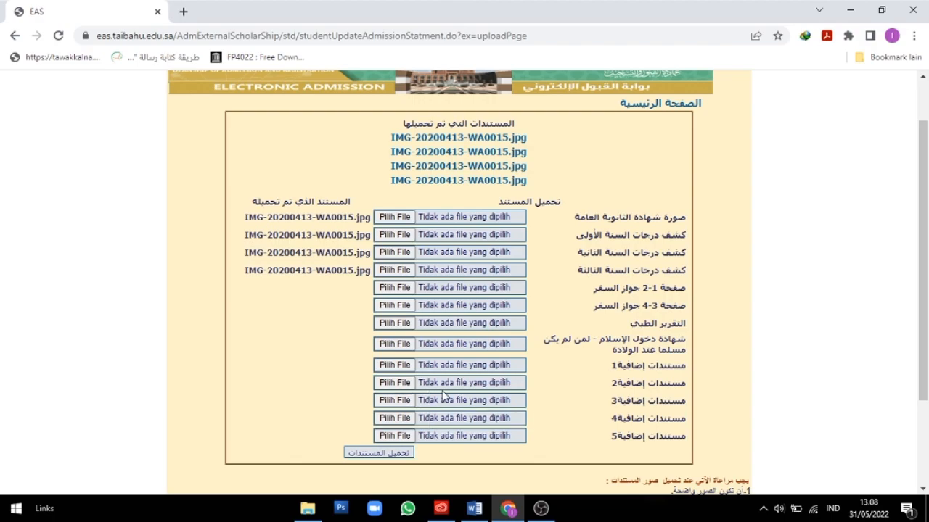
Step: Upload IMG-20200413-WA0015.jpg as the document for صفحة 1-2 جواز السفر
click(397, 289)
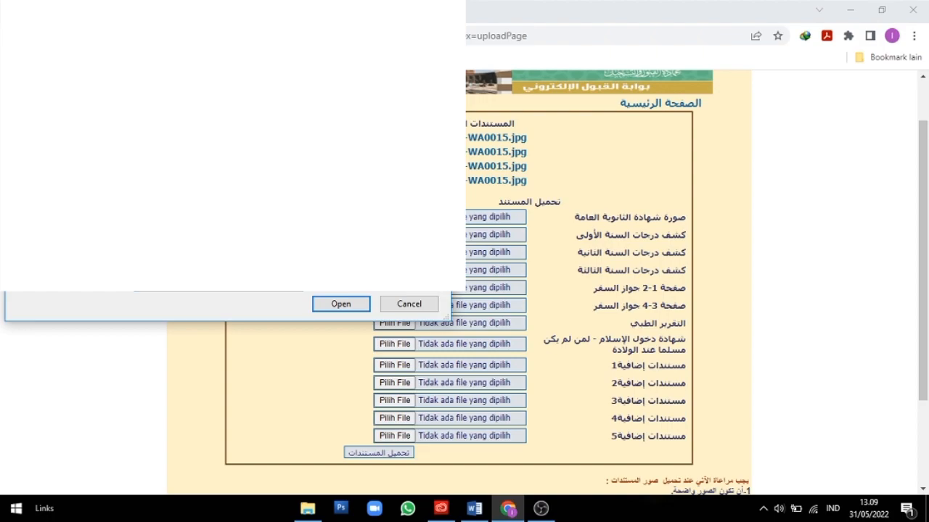
click(341, 305)
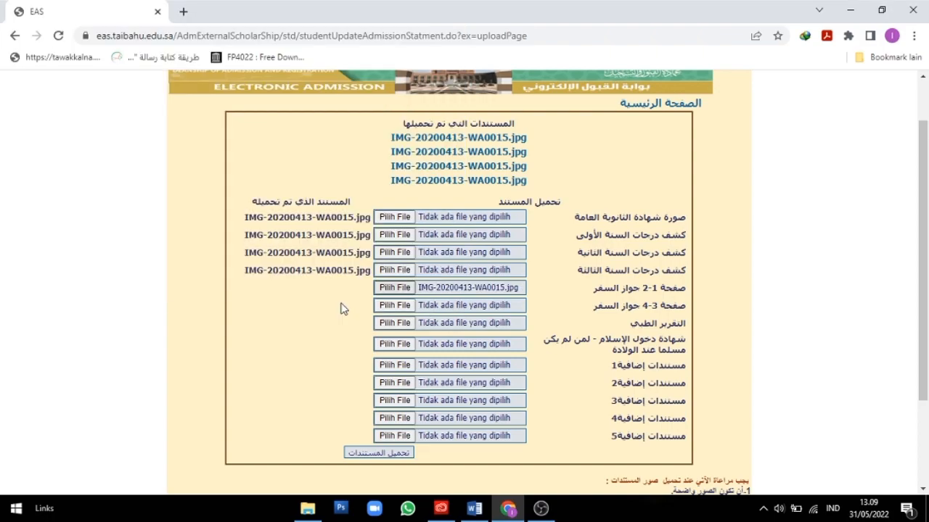
click(382, 455)
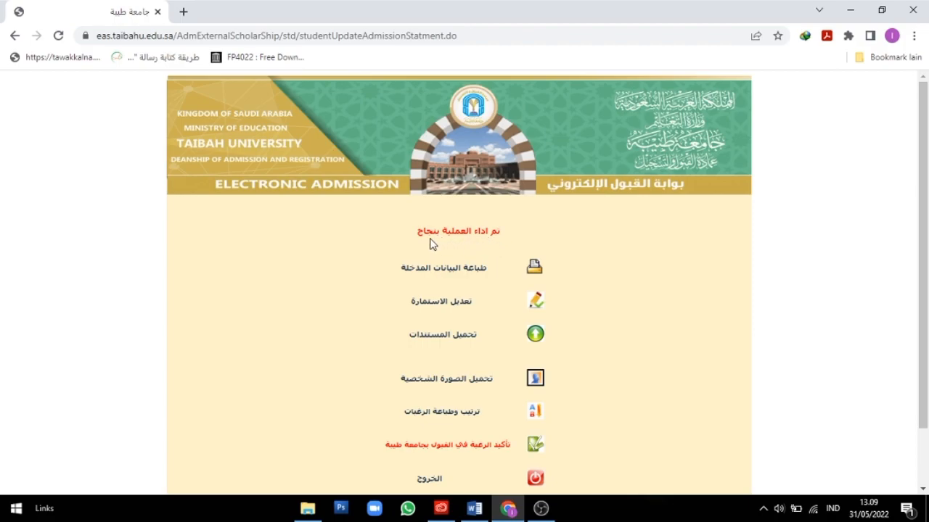
Step: Reopen the document upload page and check the list of uploaded documents
click(446, 340)
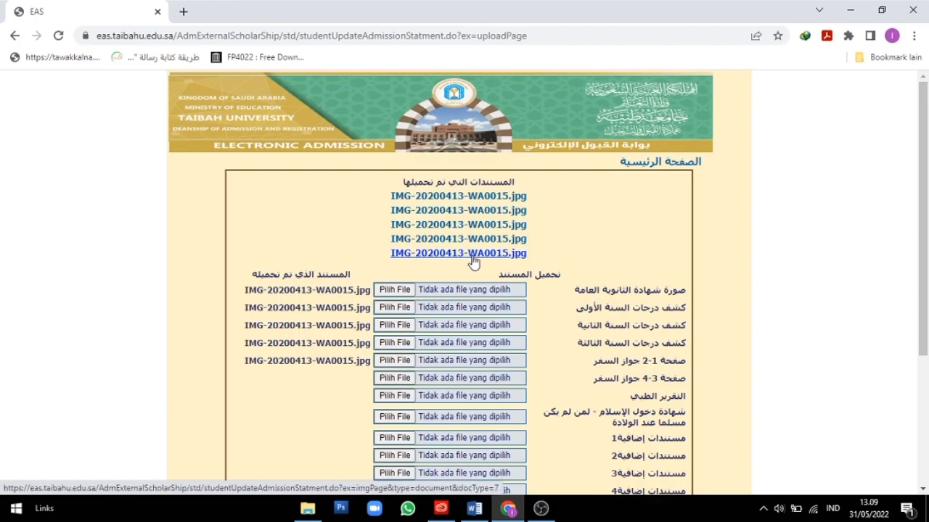
drag(924, 234, 923, 251)
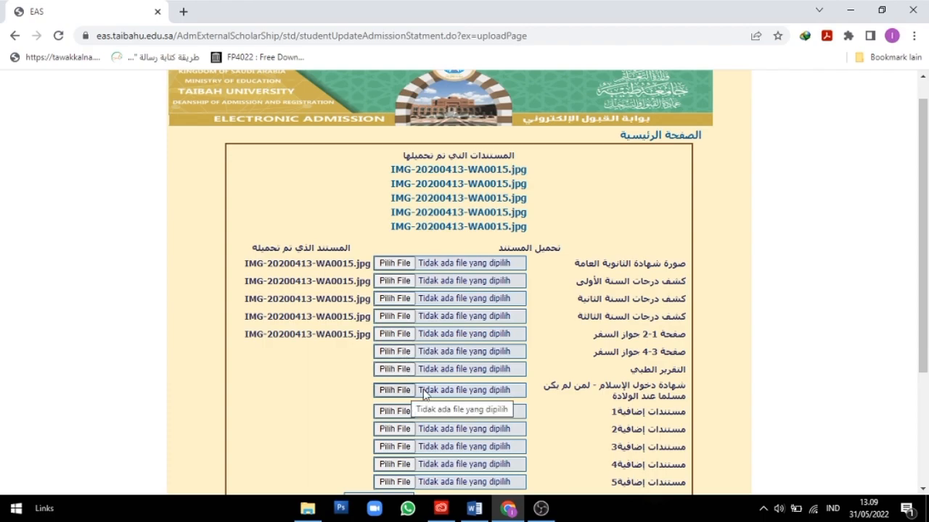
scroll(421, 399, down, 1)
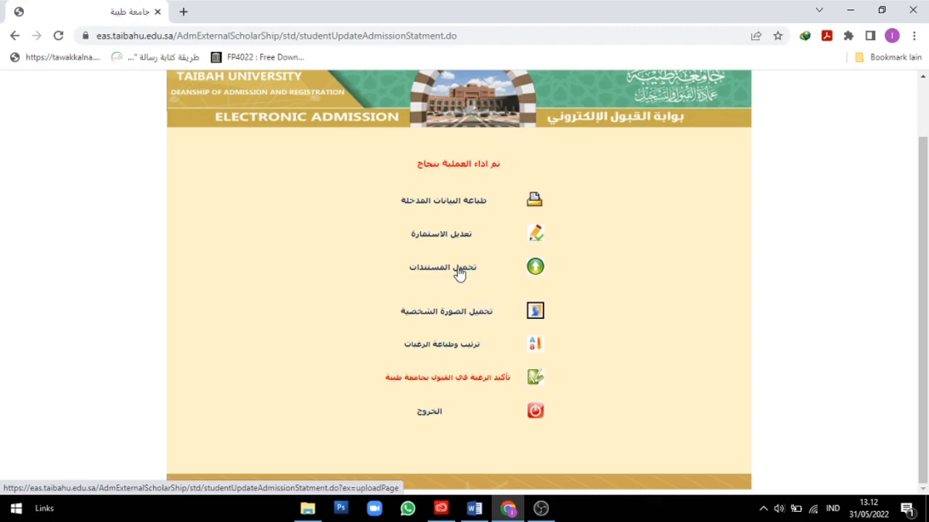
Step: Upload IMG-20200413-WA0015.jpg as the student's personal photo under تحميل الصورة الشخصية
click(455, 319)
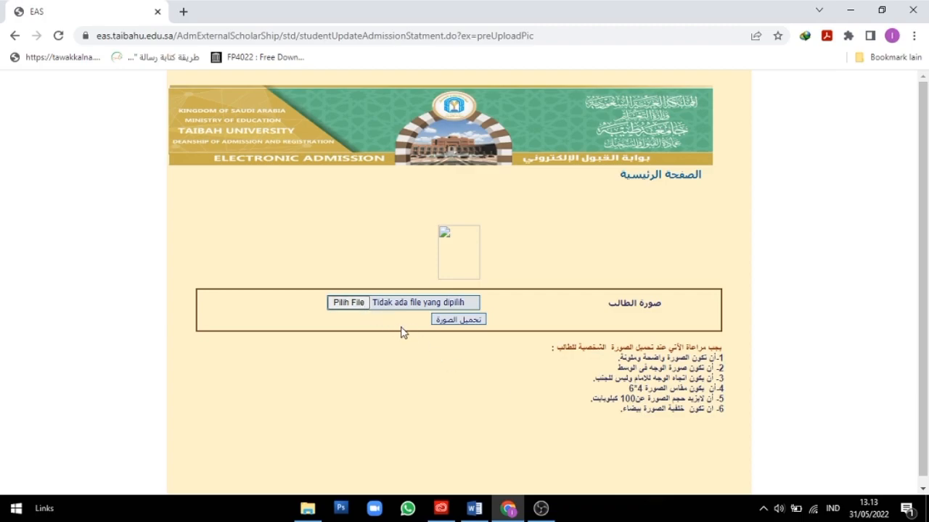
click(347, 304)
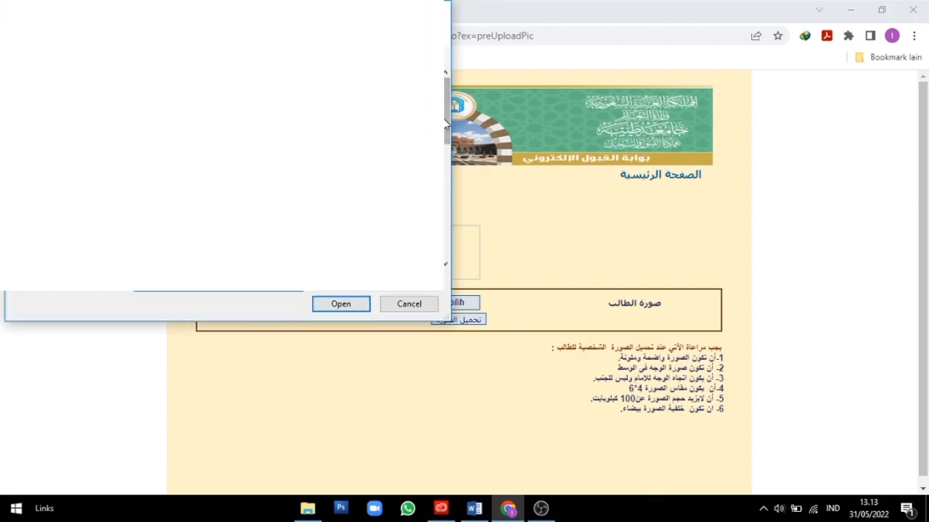
drag(446, 127, 446, 225)
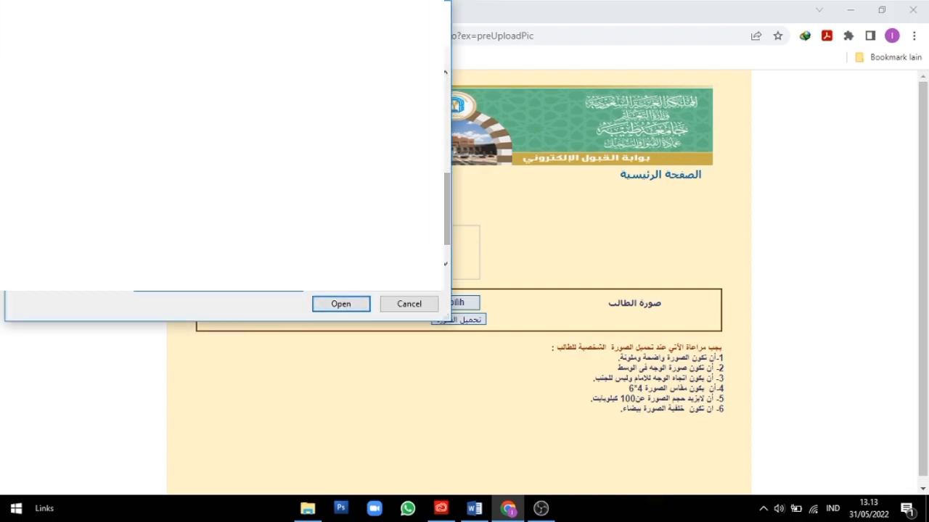
click(338, 305)
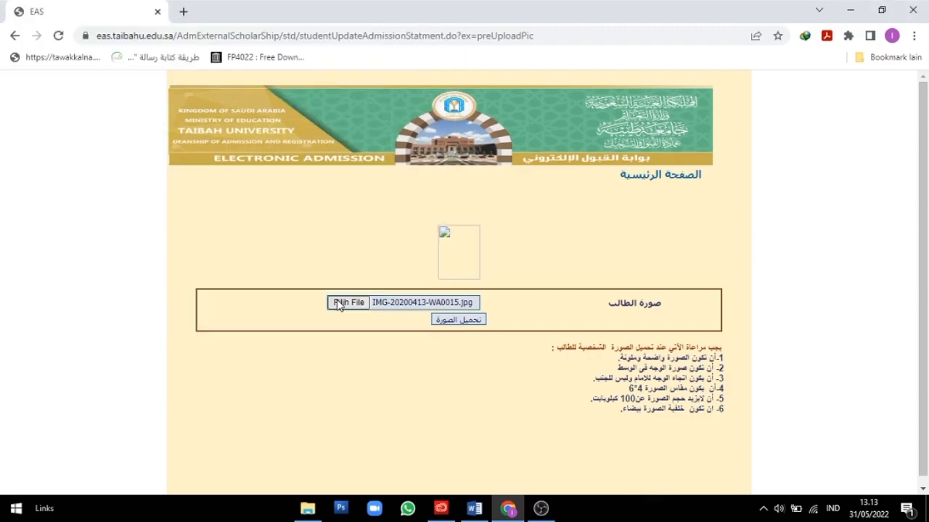
click(447, 320)
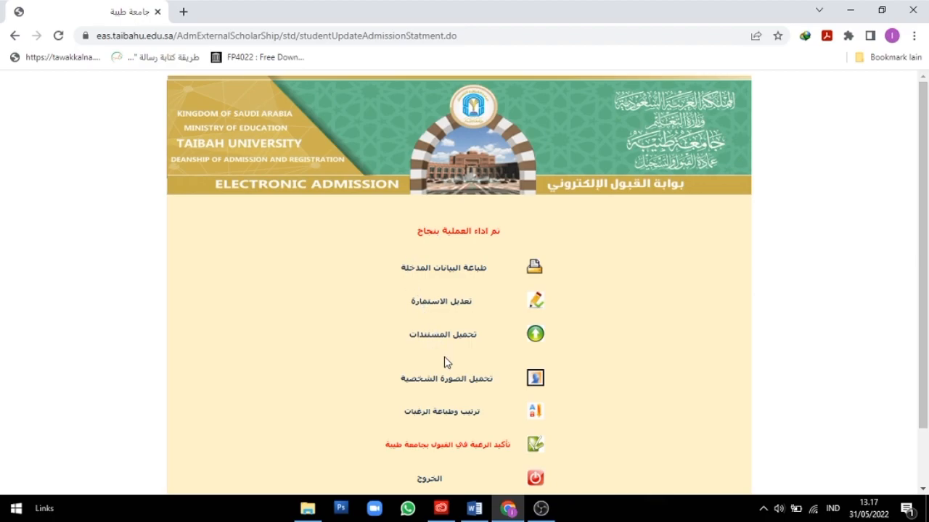
Step: Check the uploaded personal photo, return to the previous page and reload it with form resubmission
click(443, 379)
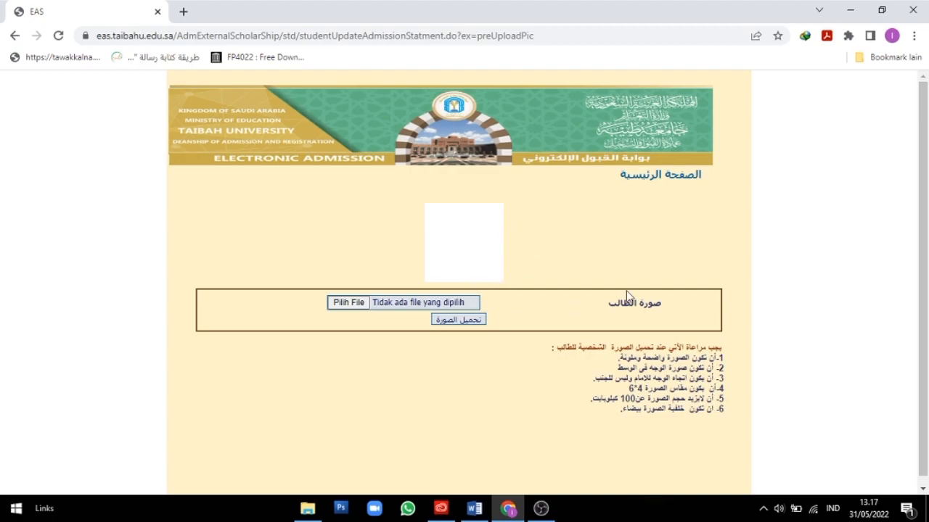
drag(927, 224, 896, 207)
click(15, 36)
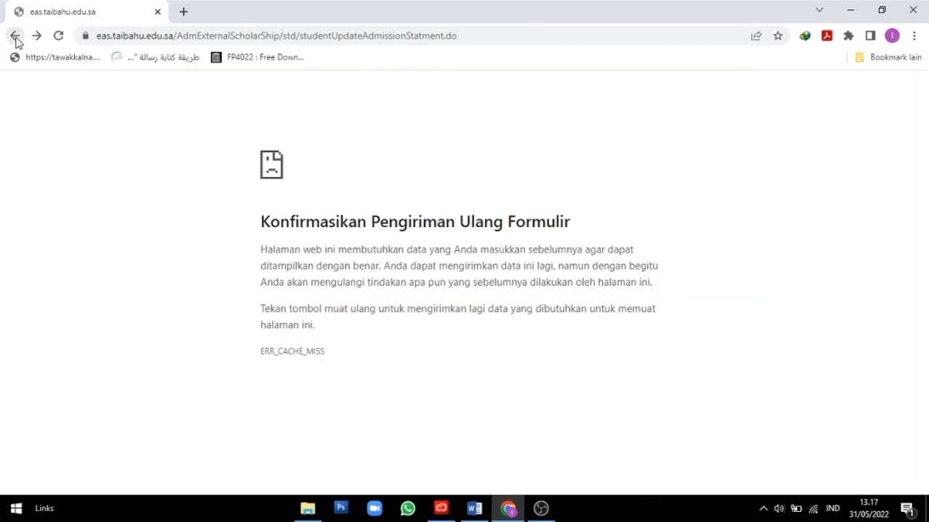
click(58, 35)
click(520, 160)
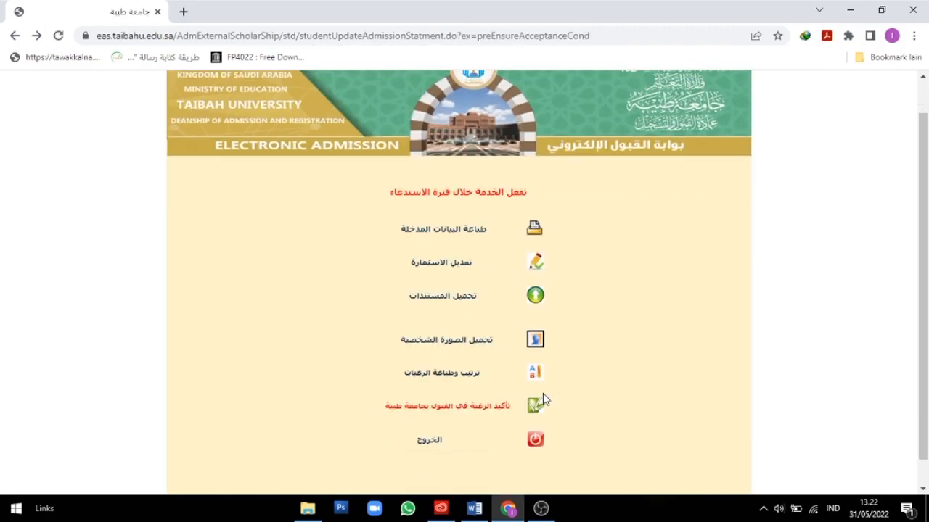
Step: Open ترتيب وطباعة الرغبات and add الدراسات الإسلامية as the first wish and التفسير وعلوم القرآن as the second
click(457, 379)
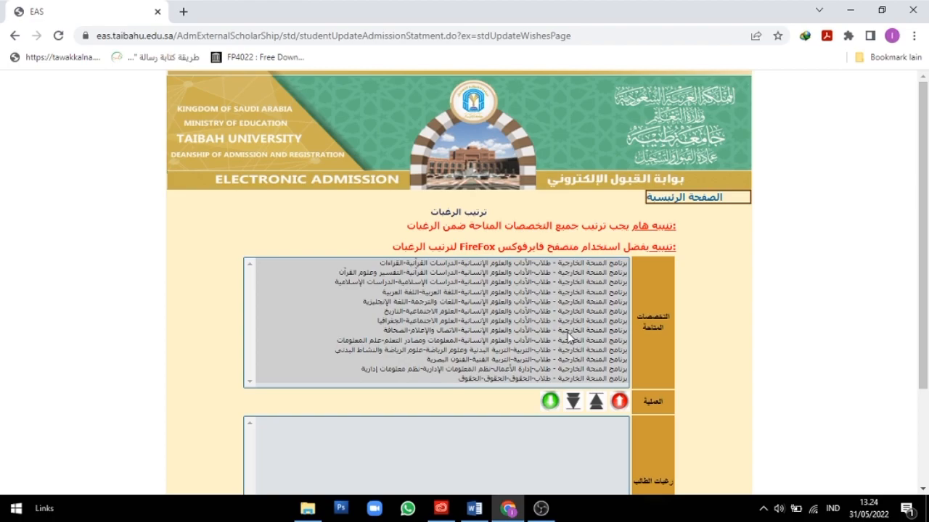
click(415, 282)
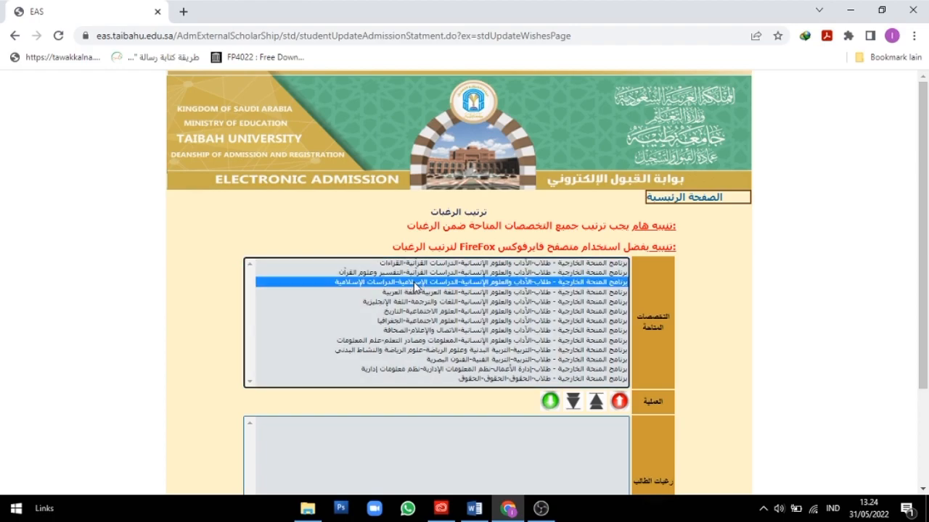
click(550, 401)
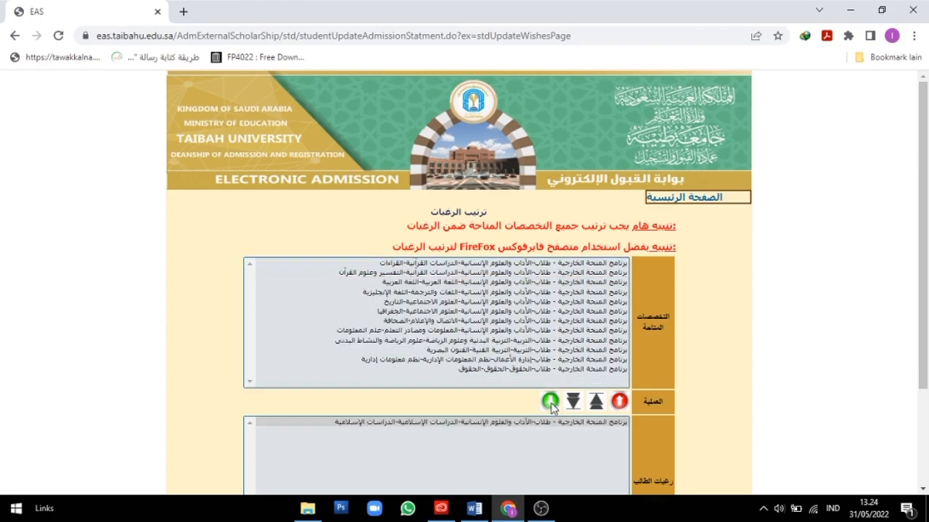
click(420, 274)
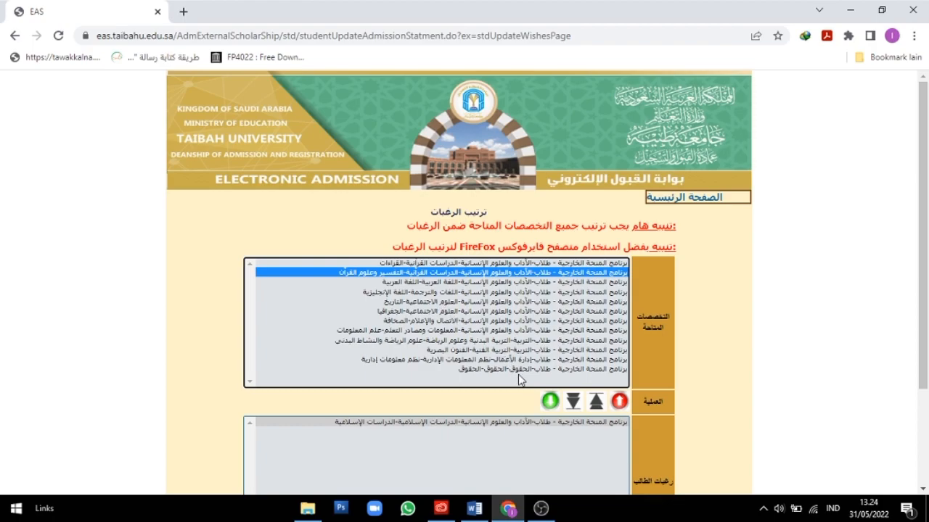
click(551, 401)
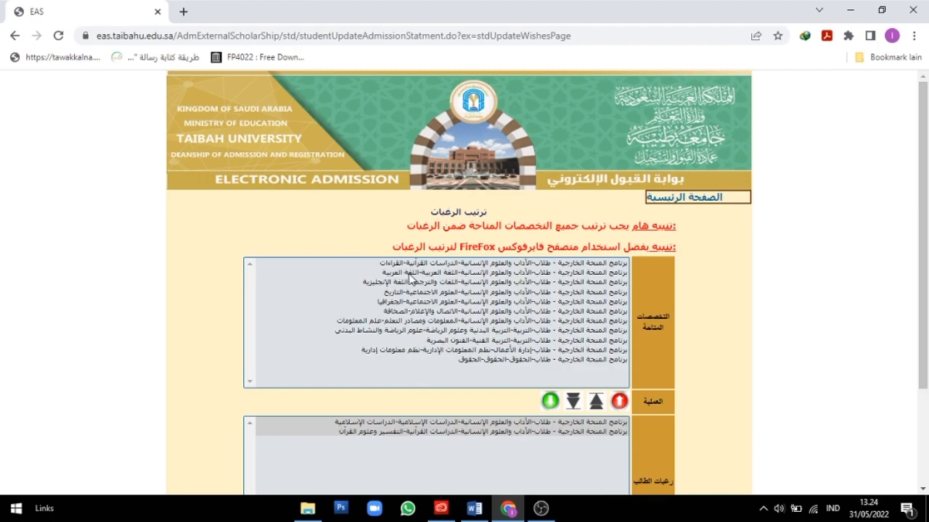
Step: Add اللغة العربية as the third wish and التاريخ as the fourth
click(409, 274)
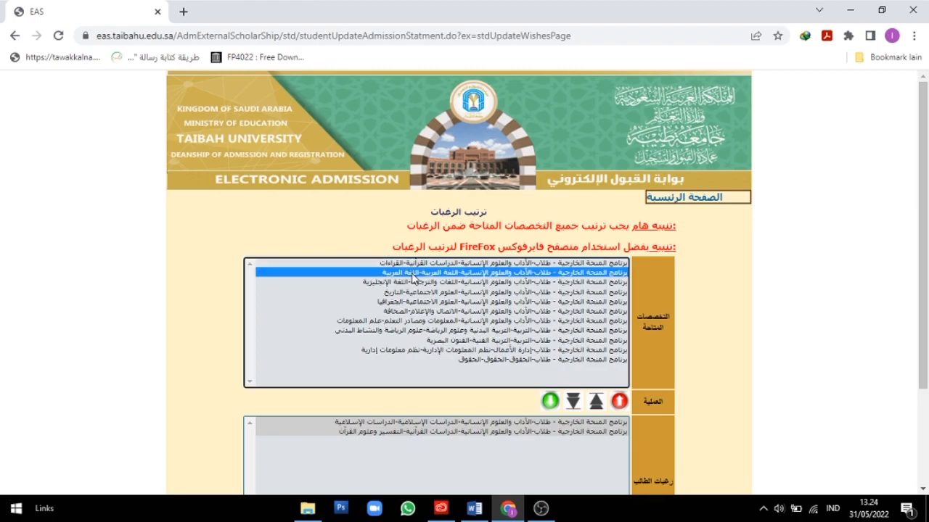
click(551, 402)
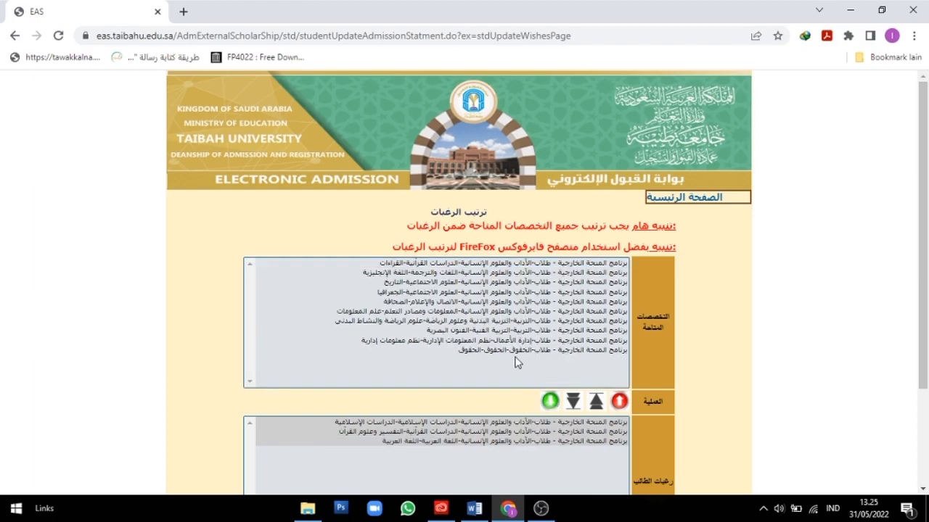
click(410, 282)
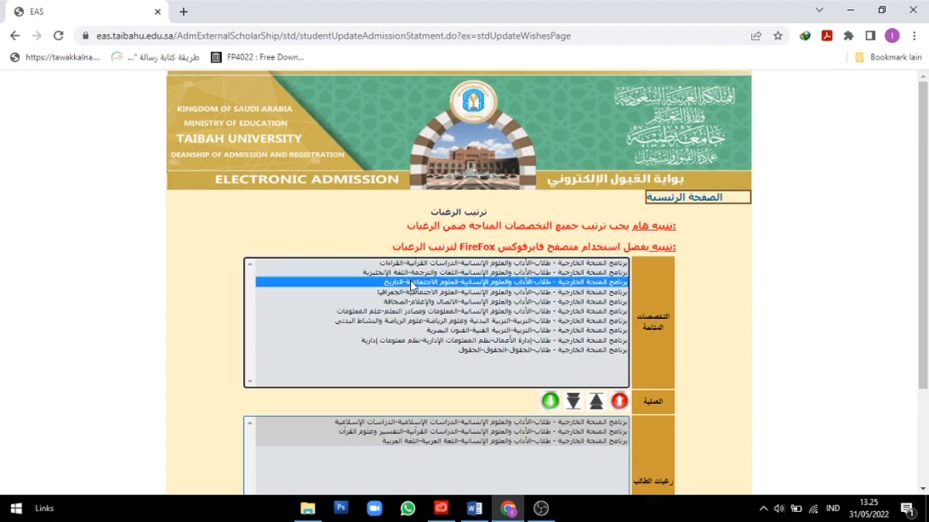
click(549, 401)
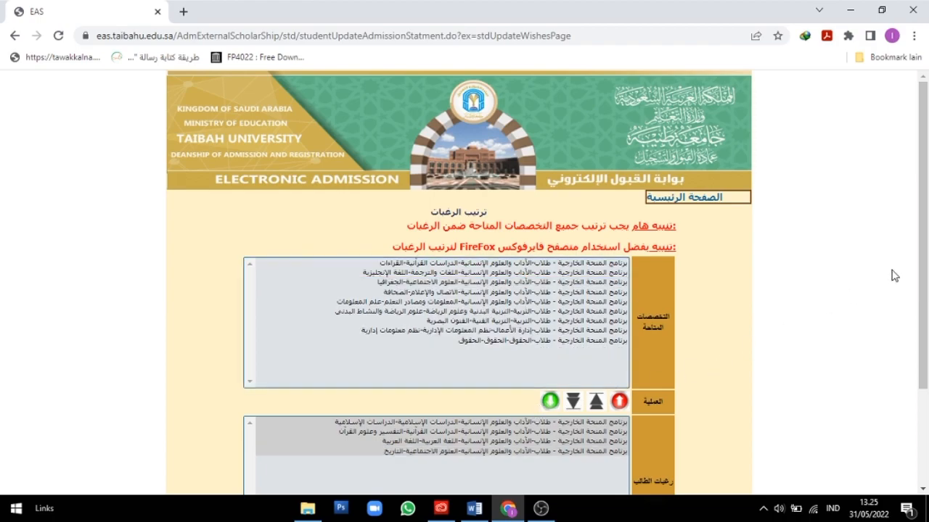
Step: Confirm that the wishes were reviewed carefully (تمت مراجعة تسجيل وترتيب الرغبات بدقة) and try to save the partial ranking
drag(925, 275, 926, 311)
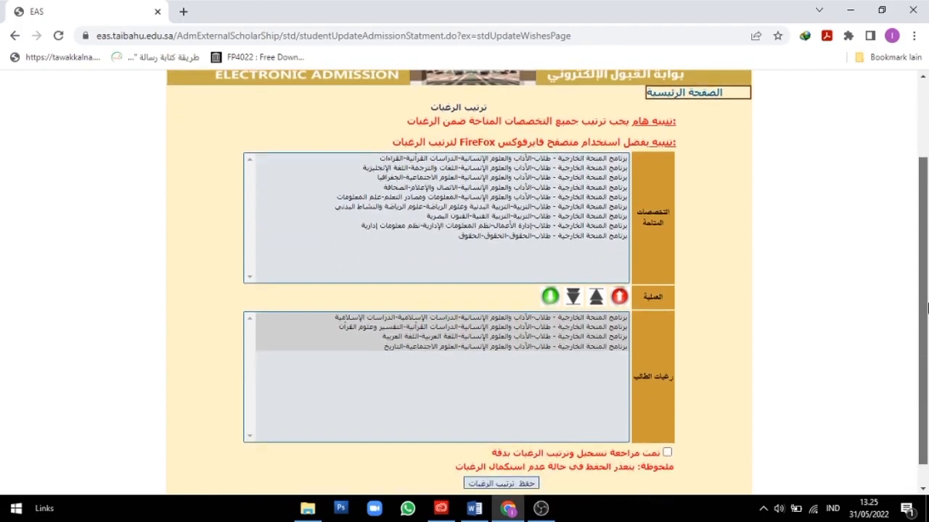
drag(927, 264, 925, 288)
click(667, 427)
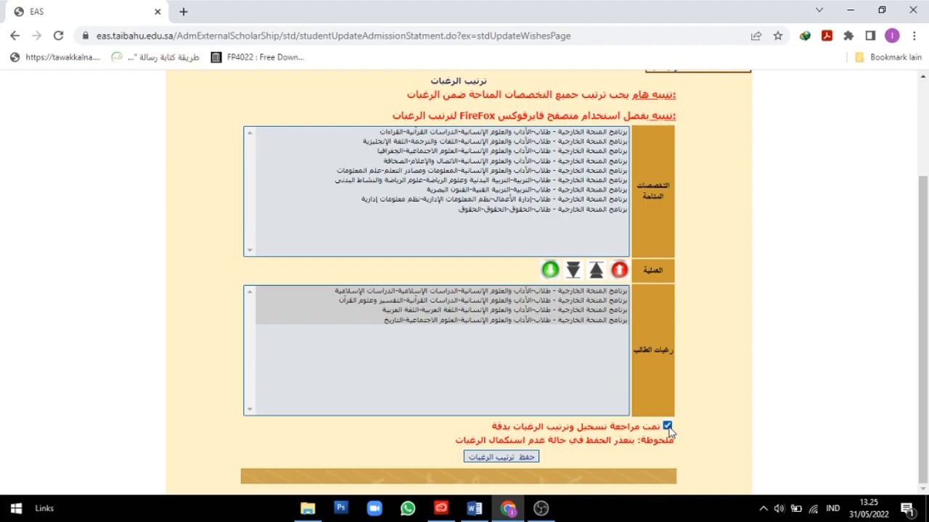
click(497, 457)
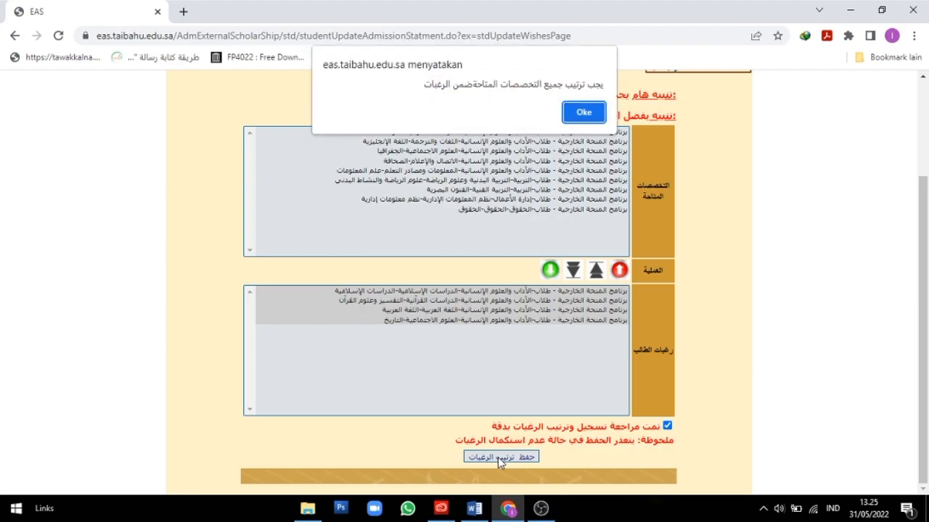
click(575, 111)
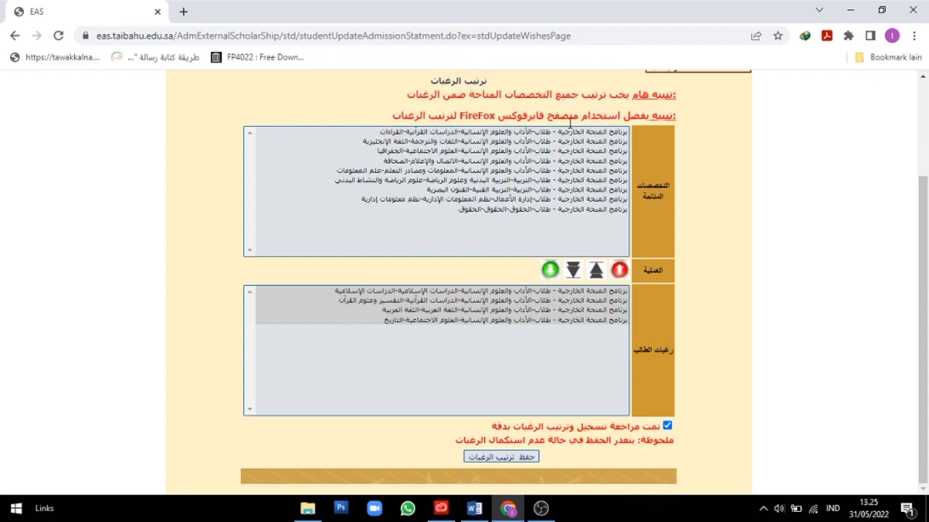
click(502, 459)
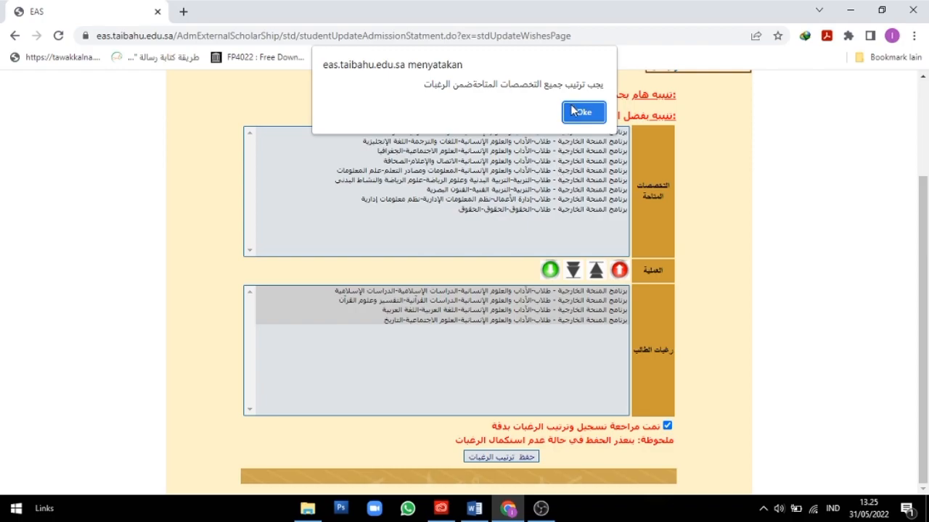
click(573, 111)
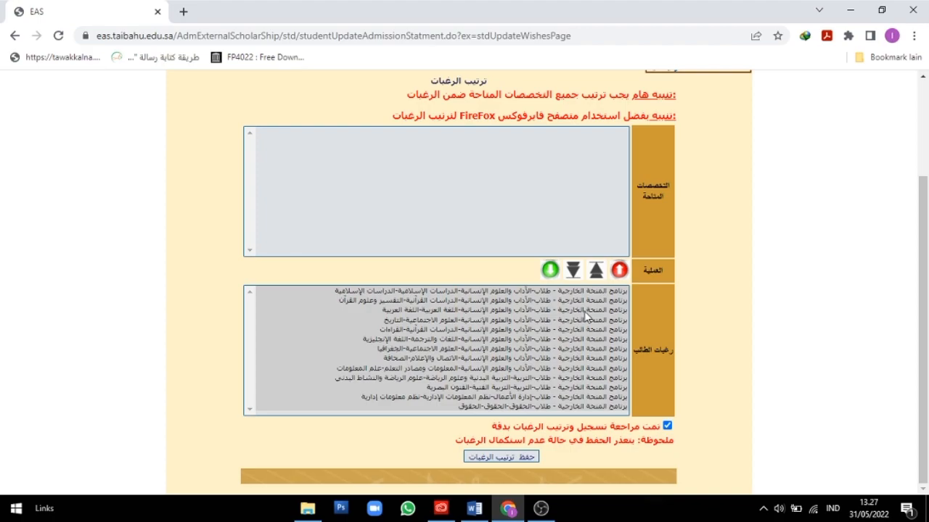
Step: Save the complete ranking of all available majors and return to the portal's main page, الصفحة الرئيسية
click(494, 457)
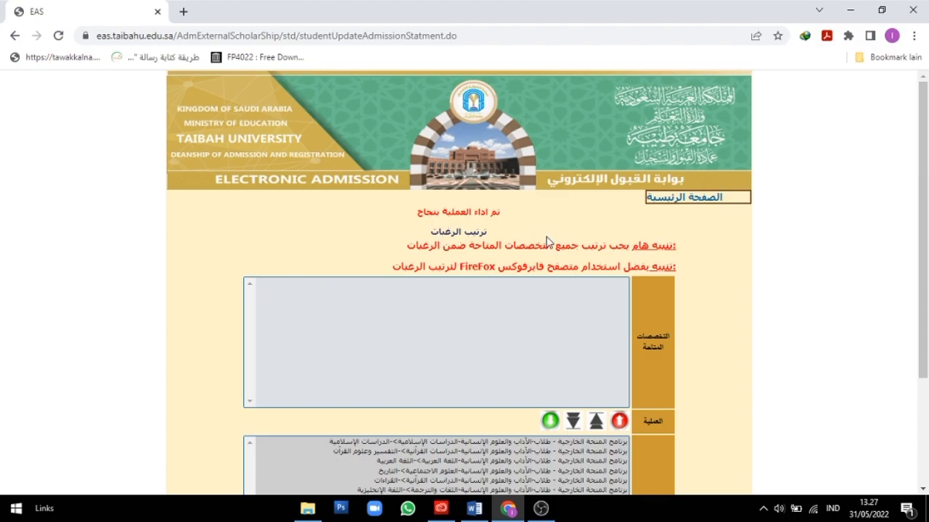
mouse_move(920, 186)
mouse_down()
mouse_move(925, 285)
mouse_move(906, 176)
mouse_up()
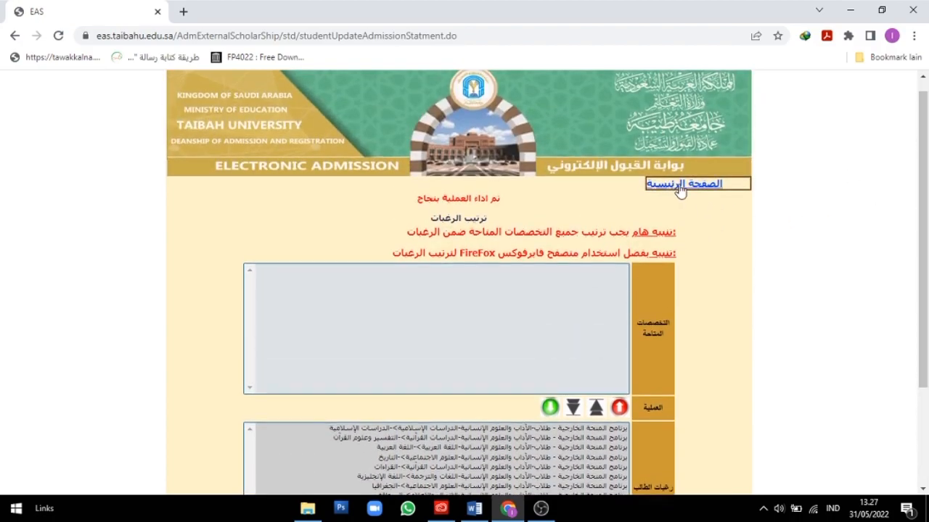
click(679, 186)
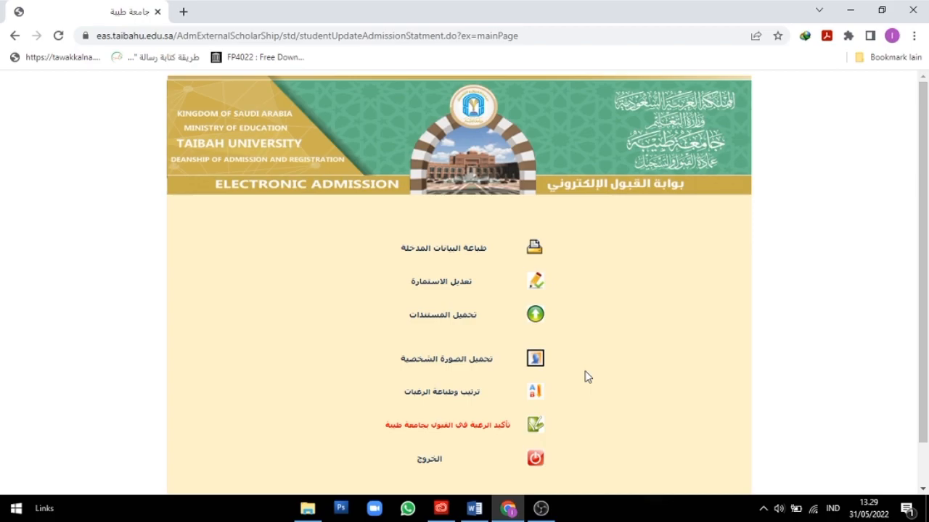
click(540, 508)
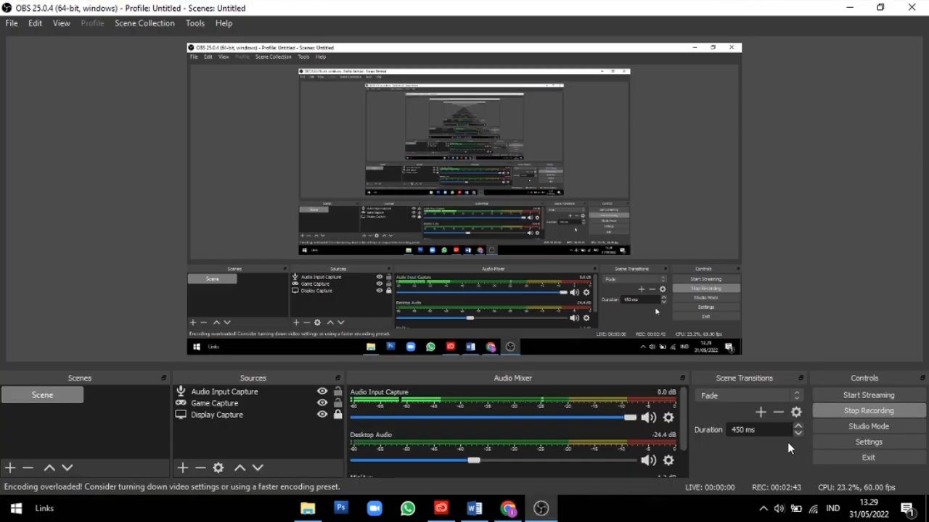